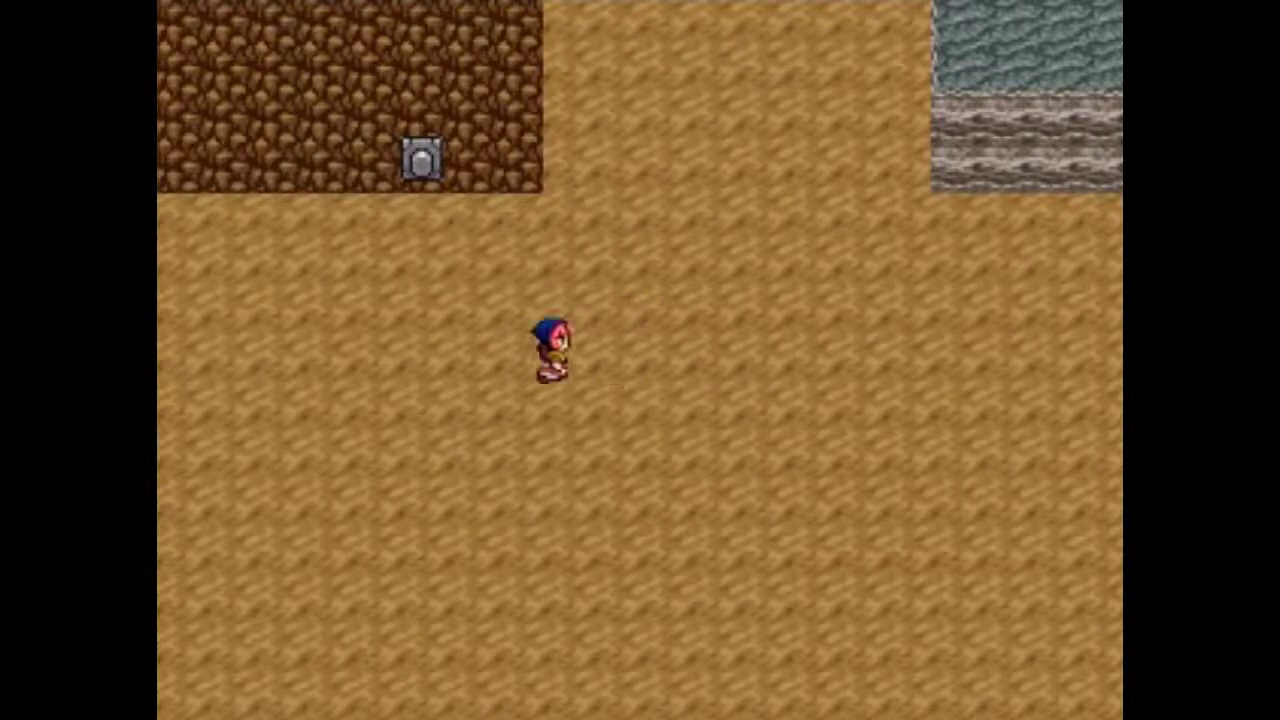
Step: Walk the hero across the sand to the tile below the stone button on the brown wall
{"action": "key", "text": "Right"}
{"action": "key", "text": "Left"}
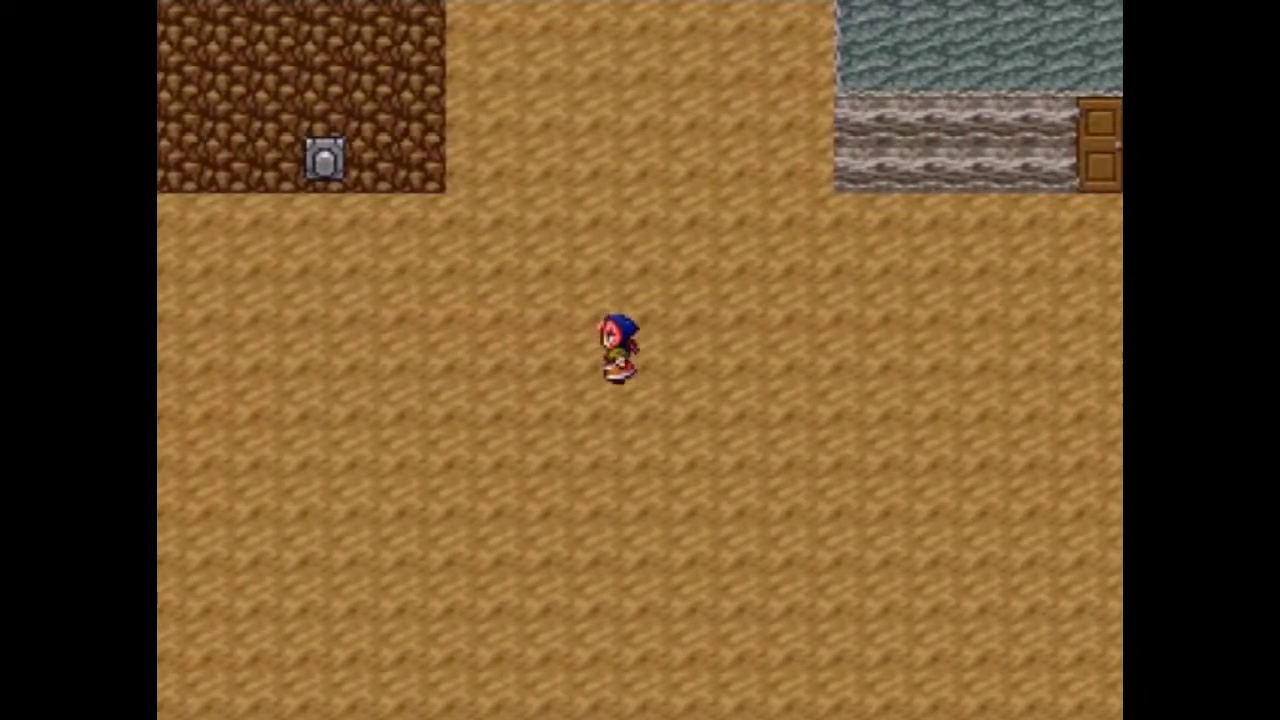
{"action": "key", "text": "Left"}
{"action": "key", "text": "Up"}
{"action": "key", "text": "Left"}
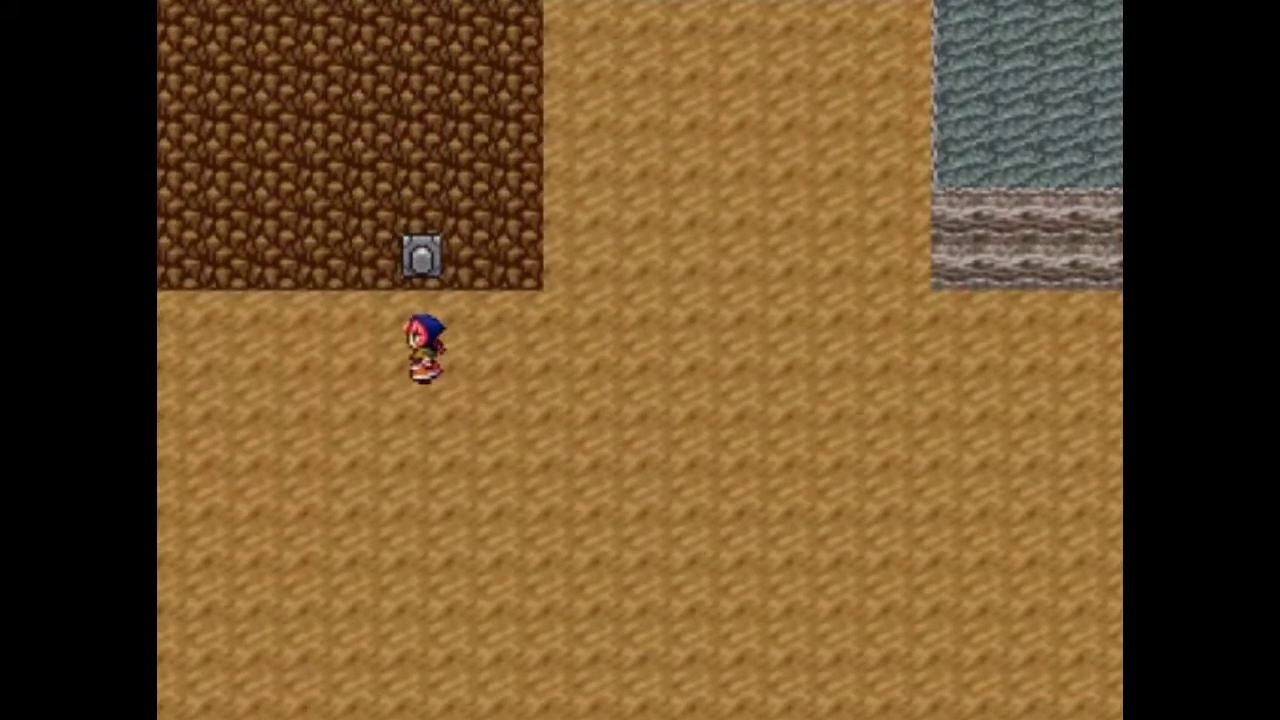
Step: Walk the hero to the wooden door of the grey building, try to open it and dismiss the message
{"action": "key", "text": "Up"}
{"action": "key", "text": "Right"}
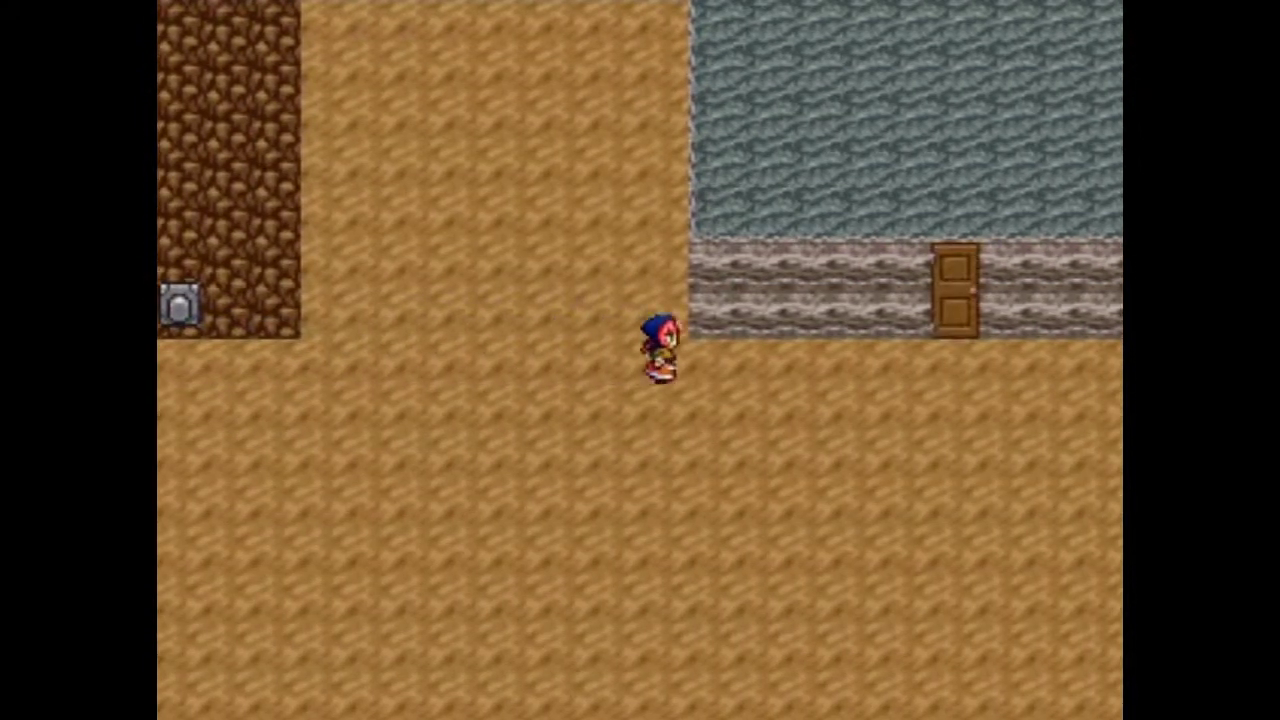
{"action": "key", "text": "Right"}
{"action": "key", "text": "Up"}
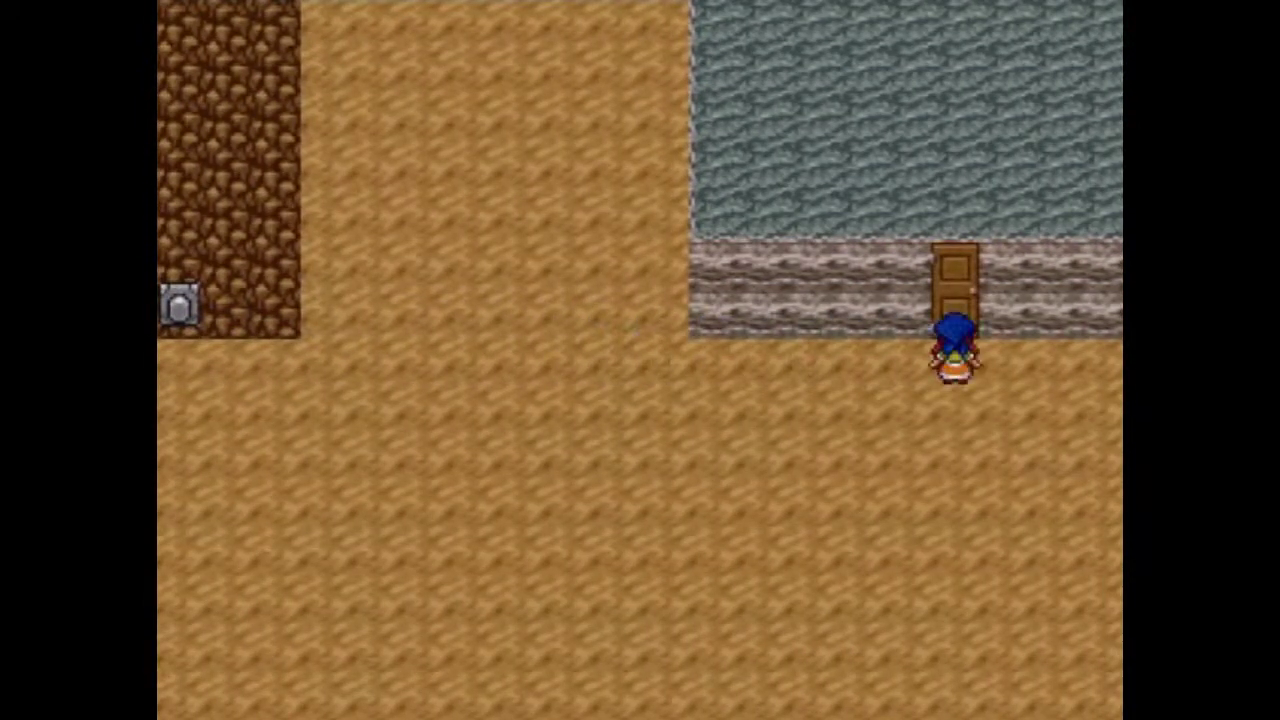
{"action": "key", "text": "Escape"}
{"action": "key", "text": "Escape"}
{"action": "key", "text": "Return"}
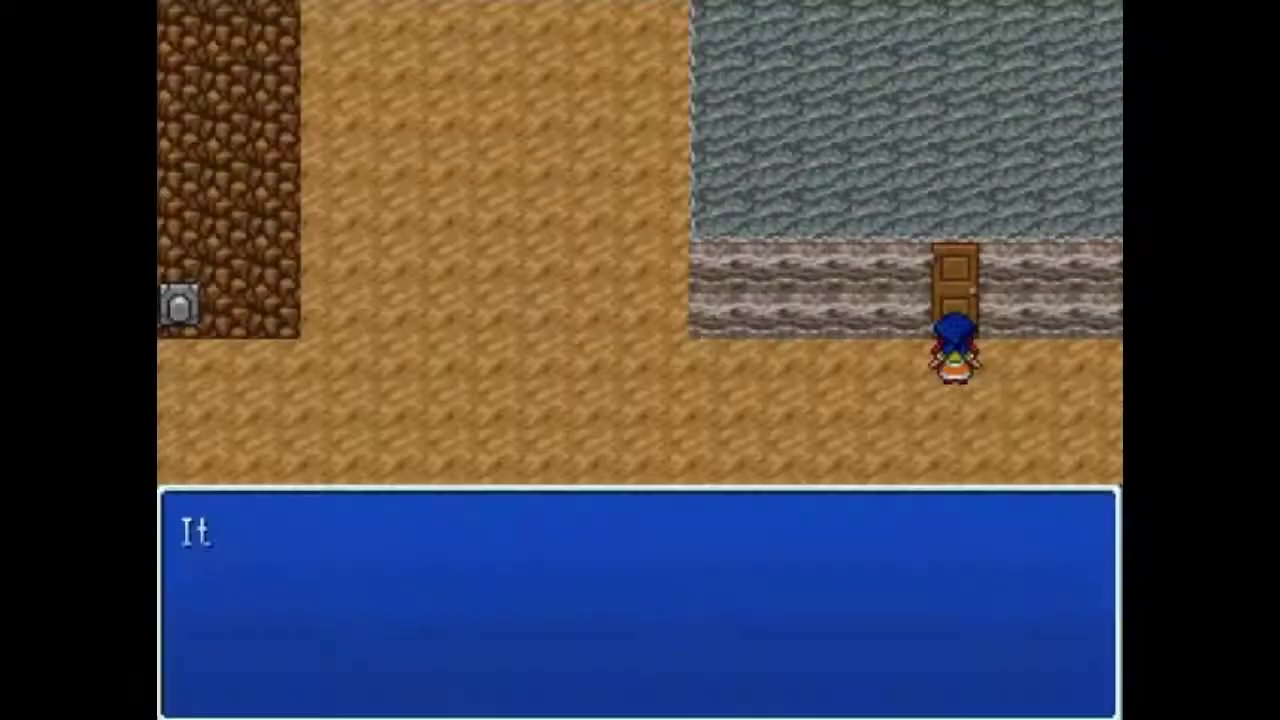
{"action": "key", "text": "Return"}
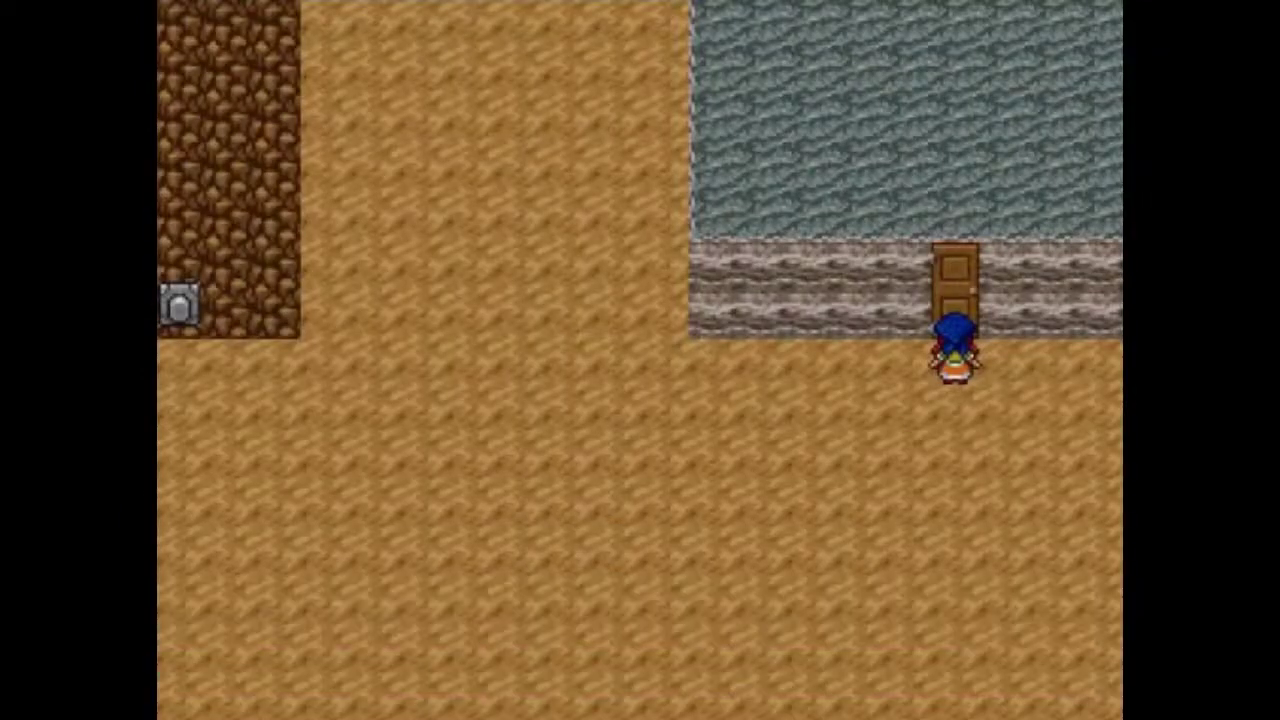
Step: Return the hero to the stone button on the brown wall and activate it
{"action": "key", "text": "Left"}
{"action": "key", "text": "Down"}
{"action": "key", "text": "Left"}
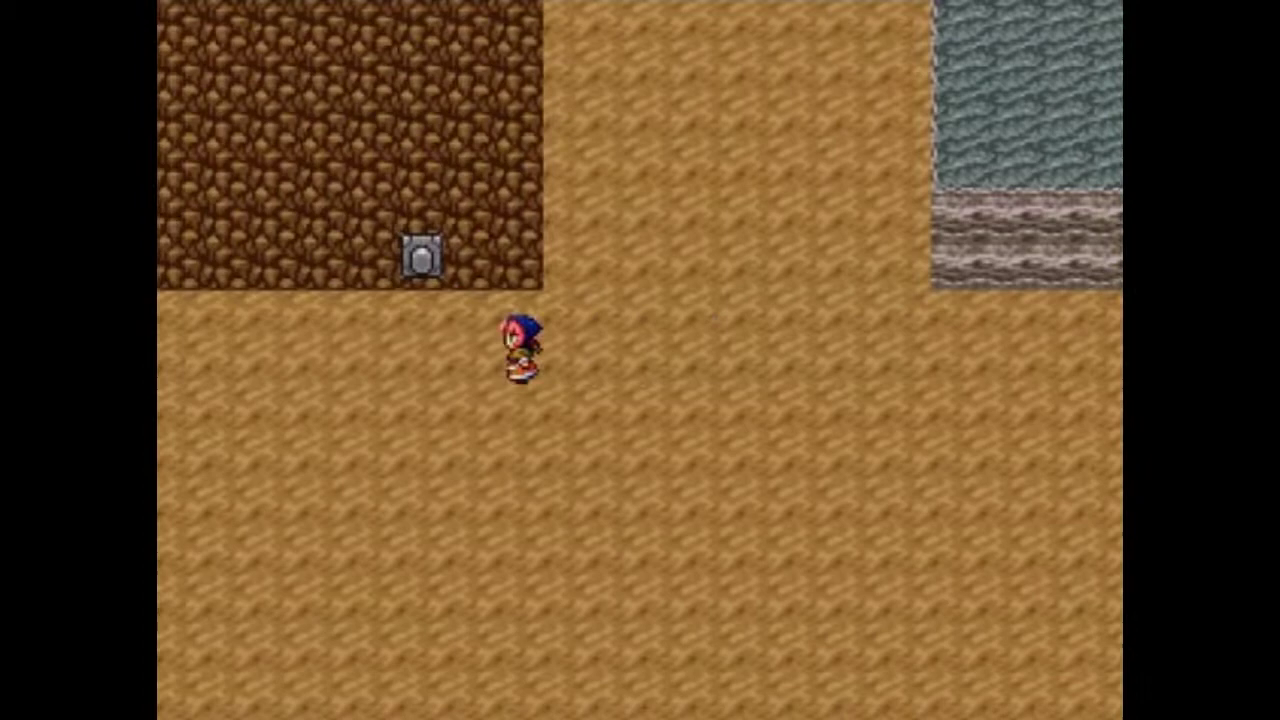
{"action": "key", "text": "Up"}
{"action": "key", "text": "Right"}
{"action": "key", "text": "Up"}
{"action": "key", "text": "Return"}
Step: Walk the hero back to the grey building and enter through its doorway
{"action": "key", "text": "Right"}
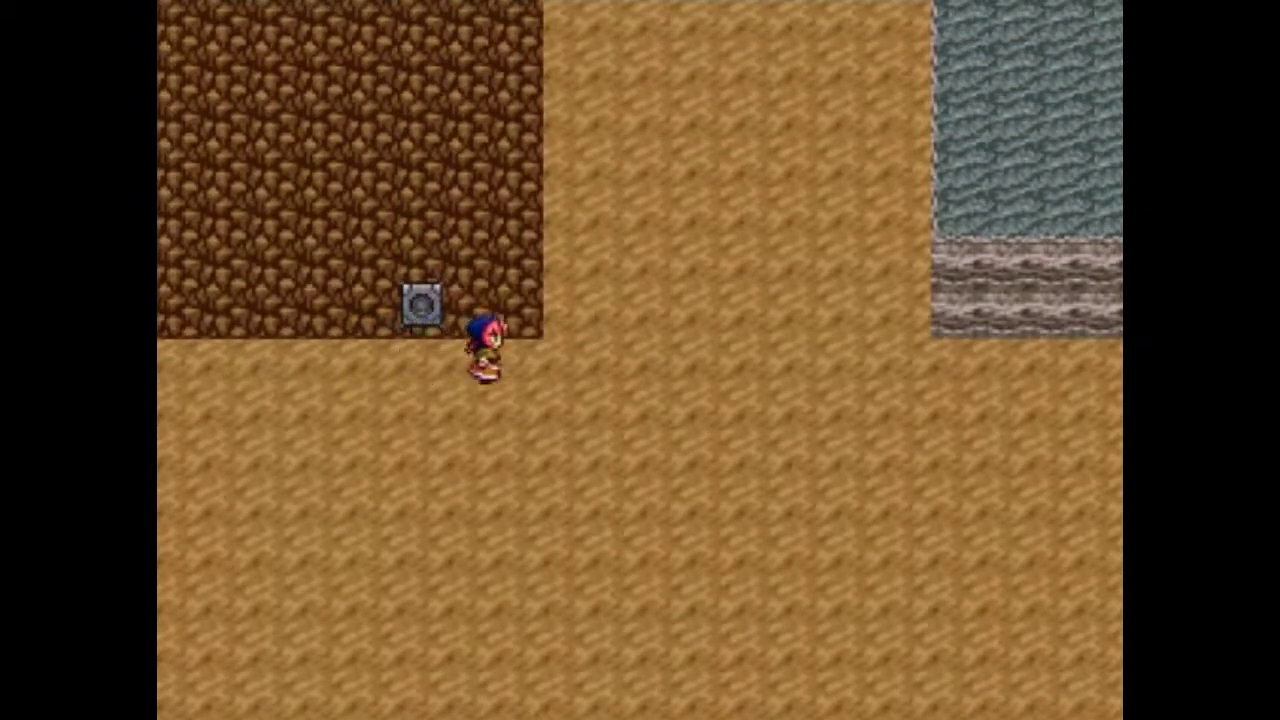
{"action": "key", "text": "Right"}
{"action": "key", "text": "Up"}
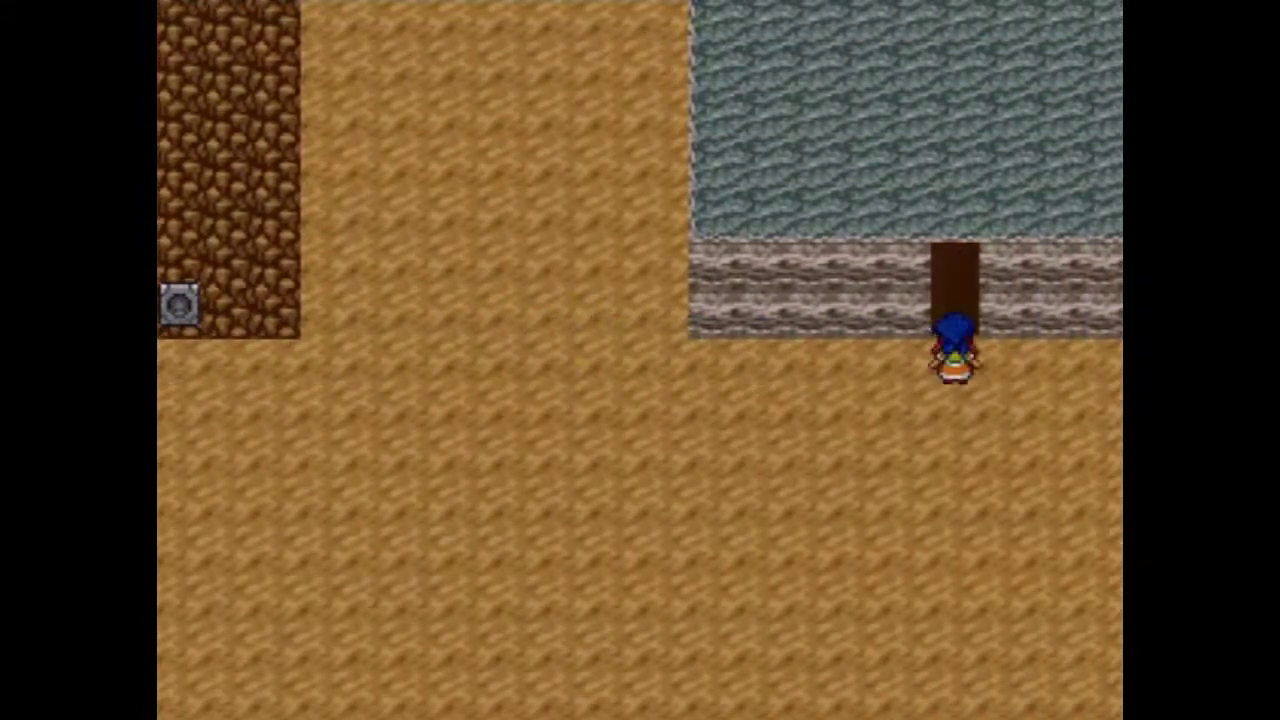
{"action": "key", "text": "Up"}
{"action": "key", "text": "Up"}
Step: Walk the hero to the treasure chest inside the room, open it and collect the pokeball
{"action": "key", "text": "Left"}
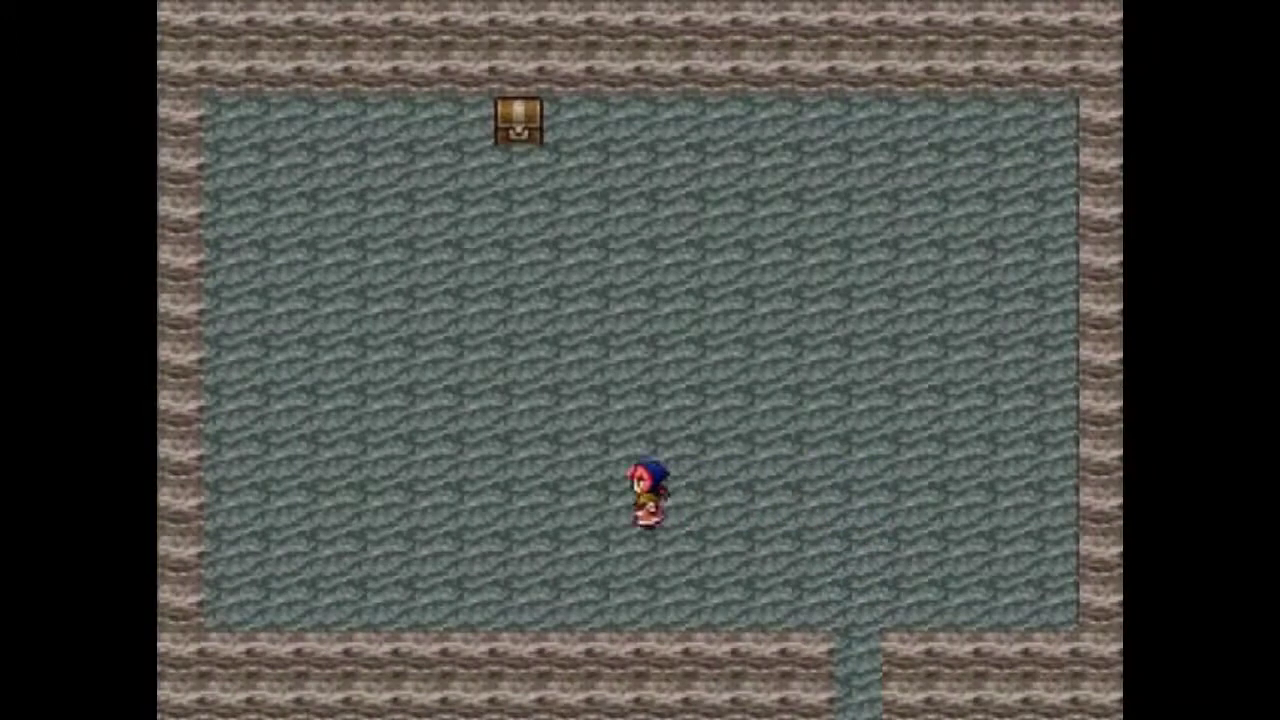
{"action": "key", "text": "Left"}
{"action": "key", "text": "Up"}
{"action": "key", "text": "Left"}
{"action": "key", "text": "Up"}
{"action": "key", "text": "Return"}
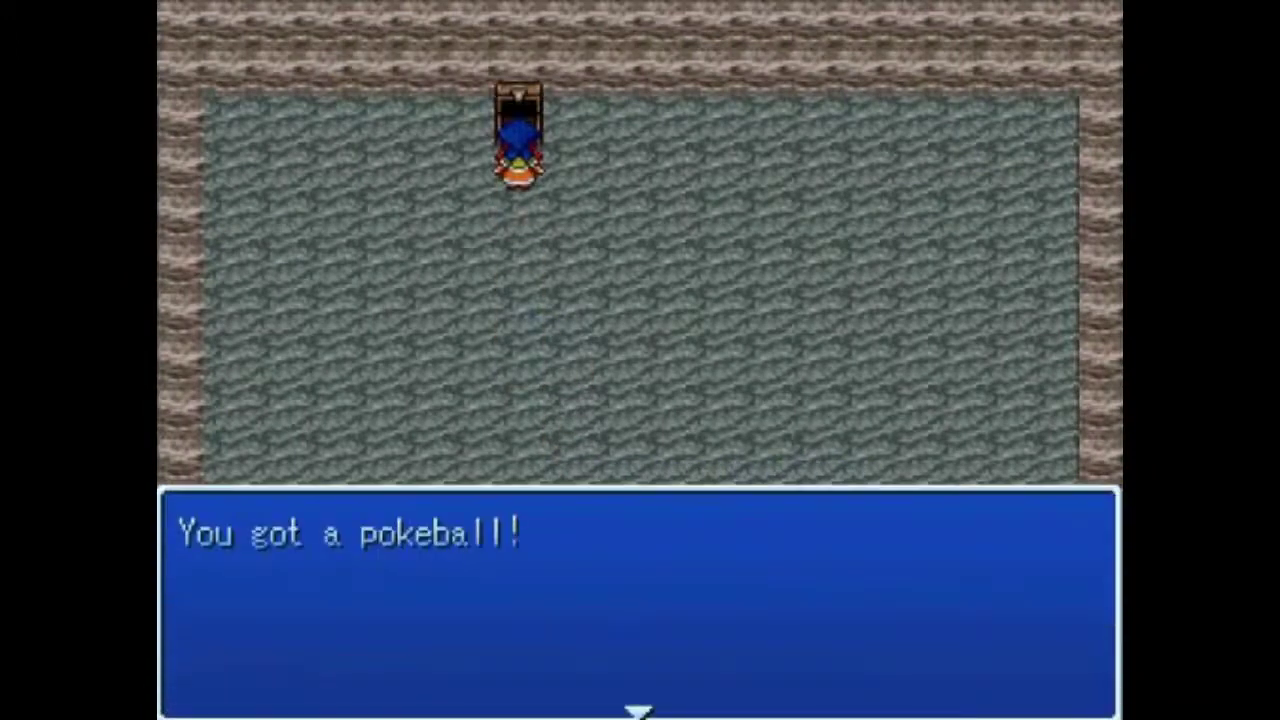
{"action": "key", "text": "Return"}
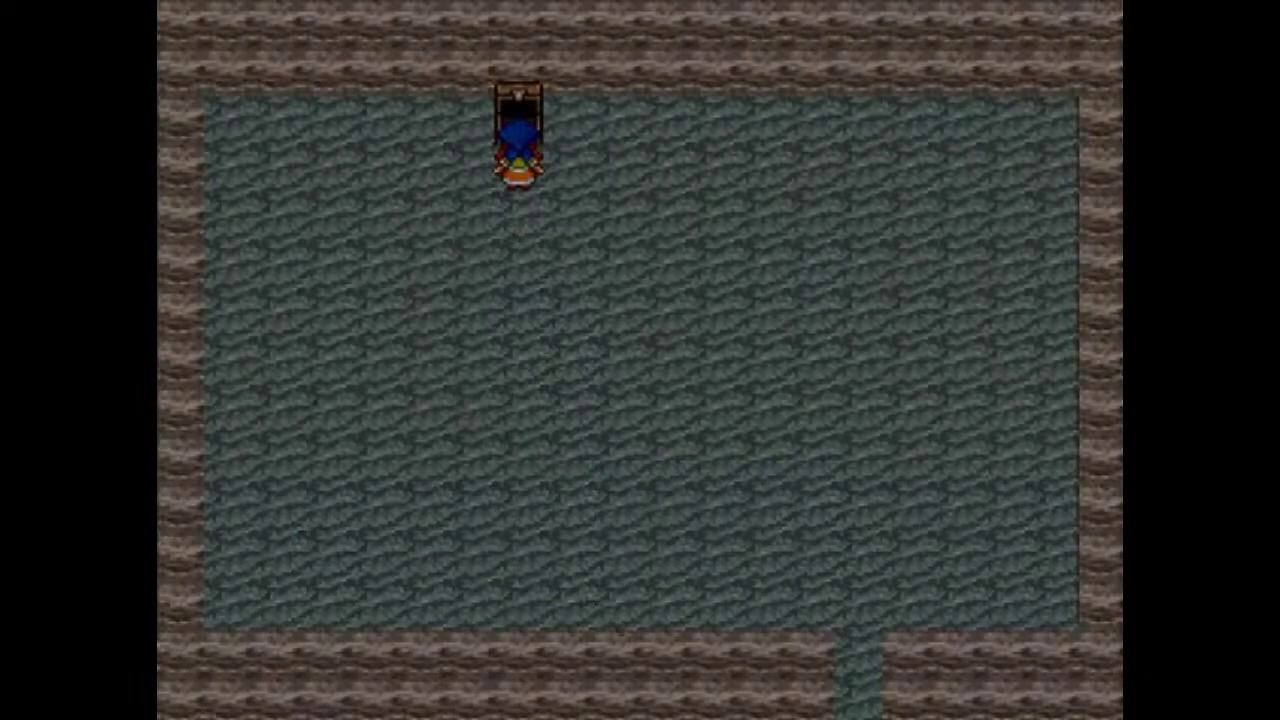
Step: Check the Pokeball's entry and description in the hero's item inventory, and leave the inventory
{"action": "key", "text": "Escape"}
{"action": "key", "text": "Return"}
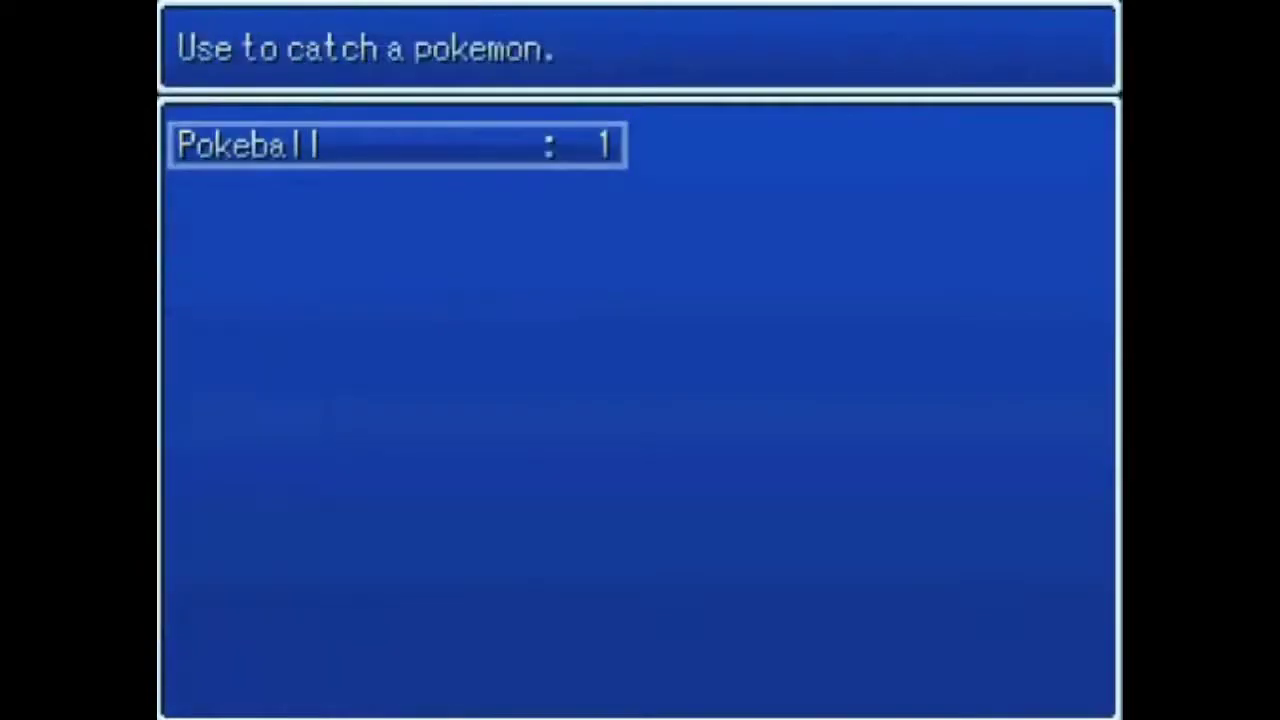
{"action": "key", "text": "Escape"}
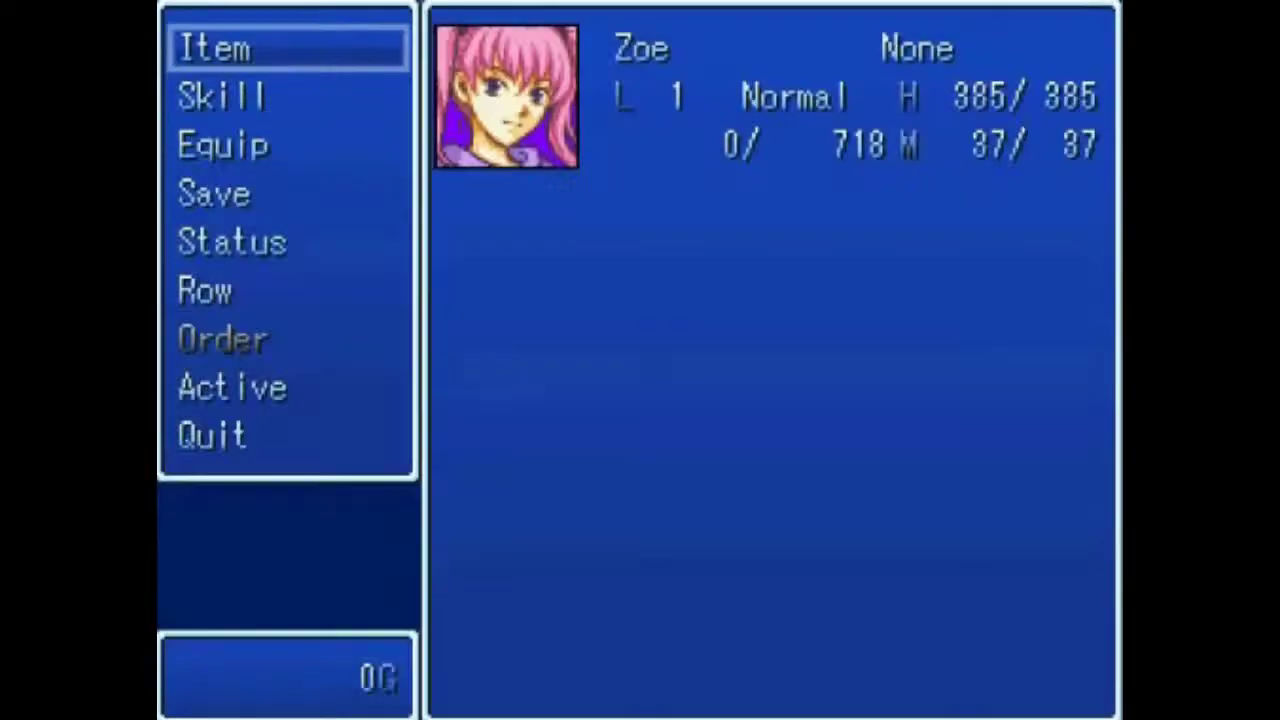
{"action": "key", "text": "Escape"}
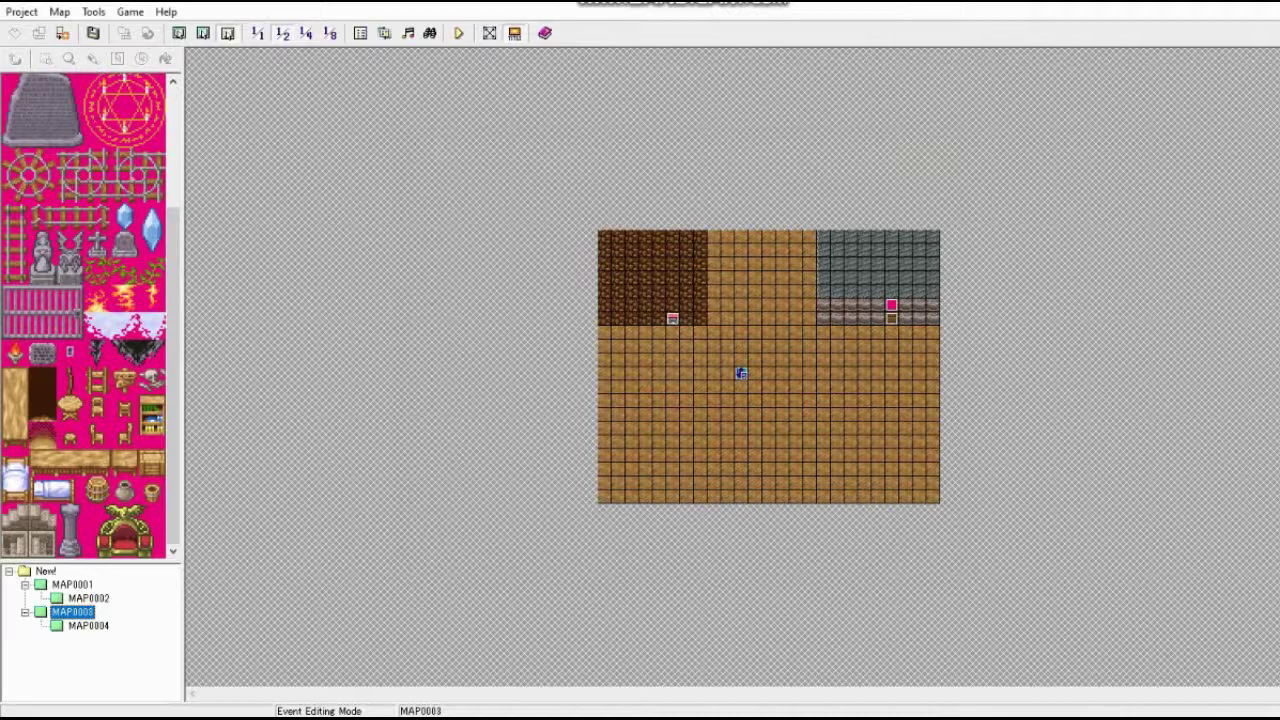
Step: Examine the graphics assigned to pages 1 and 2 of the wall button's event, EV0002
{"action": "double_click", "coordinate": [672, 318]}
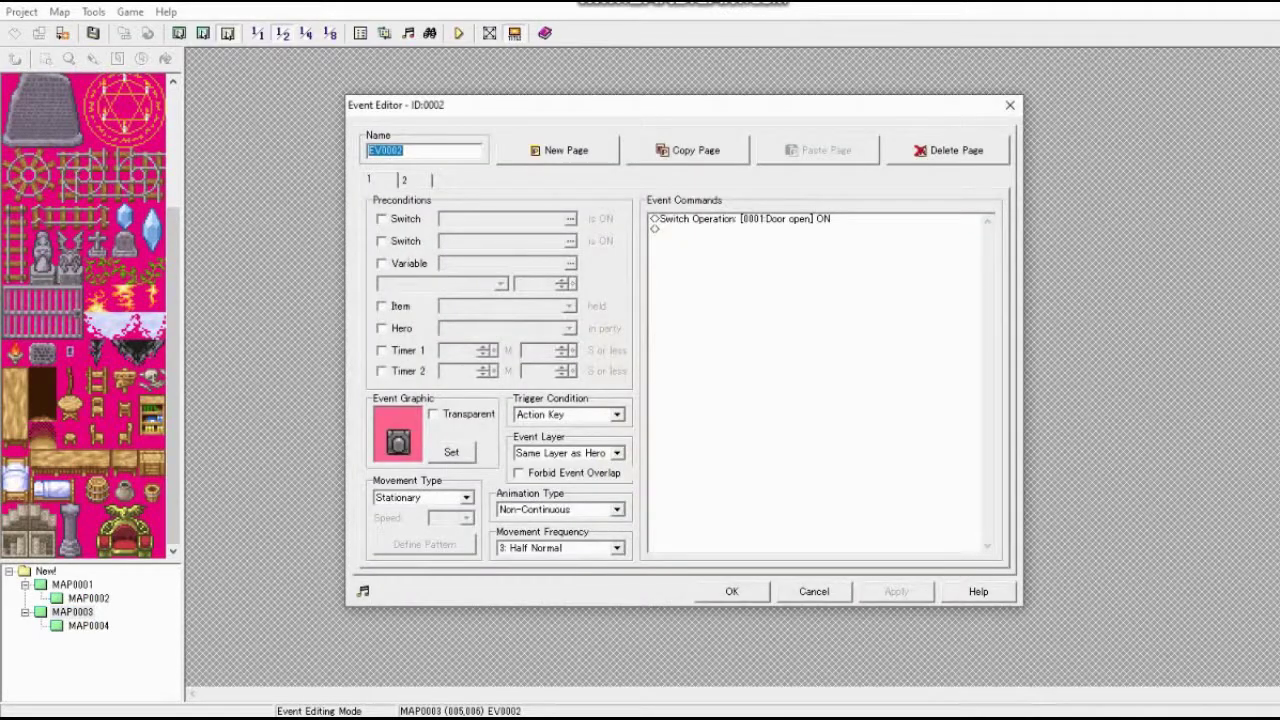
{"action": "left_click", "coordinate": [451, 452]}
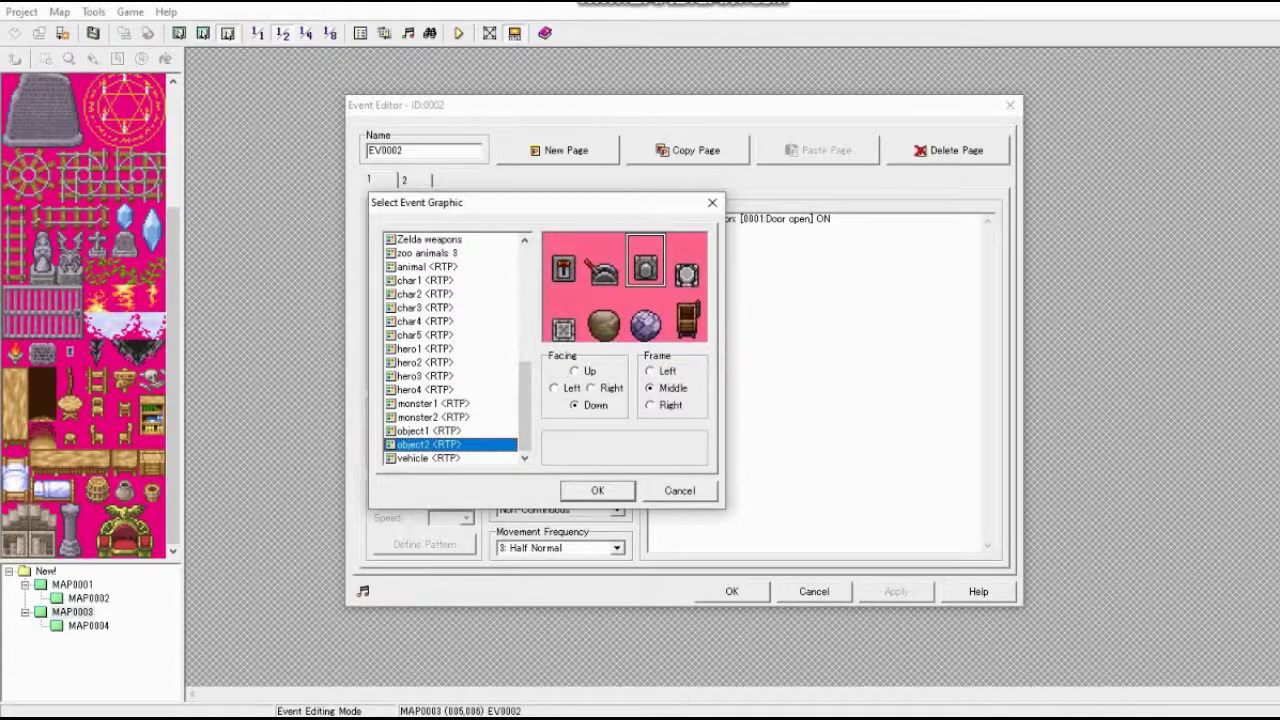
{"action": "key", "text": "Return"}
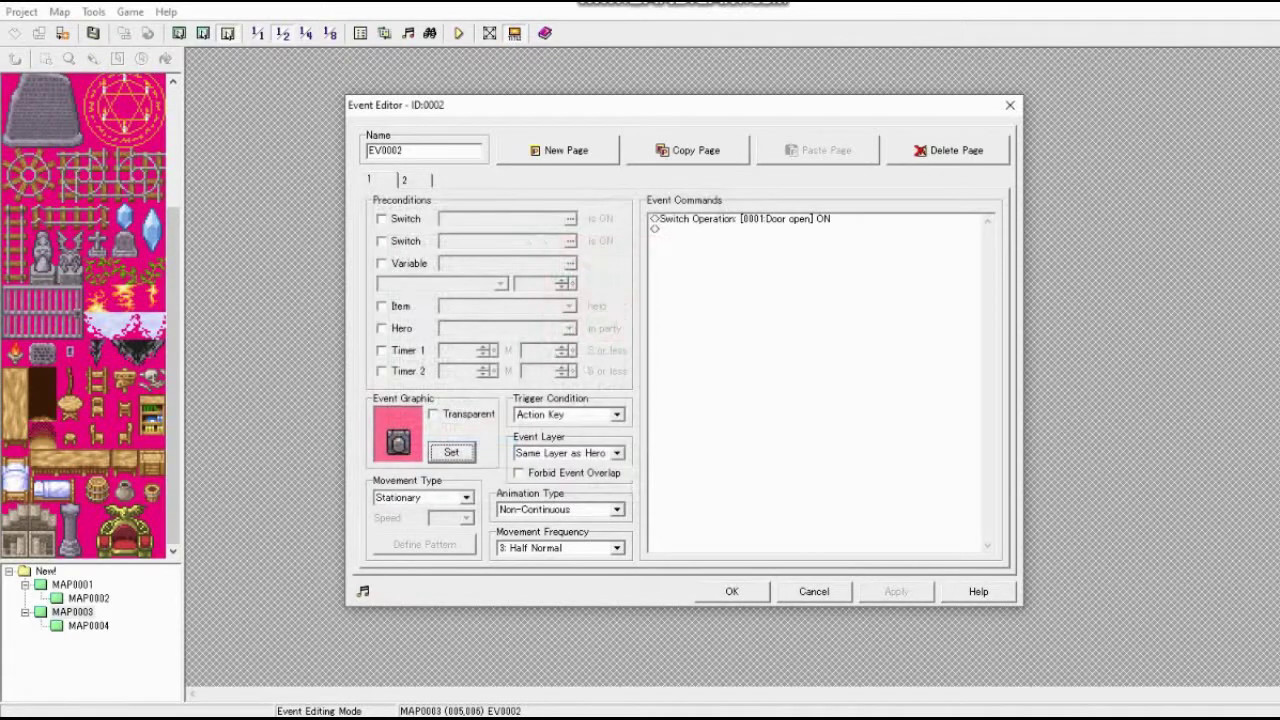
{"action": "left_click", "coordinate": [405, 180]}
{"action": "left_click", "coordinate": [451, 453]}
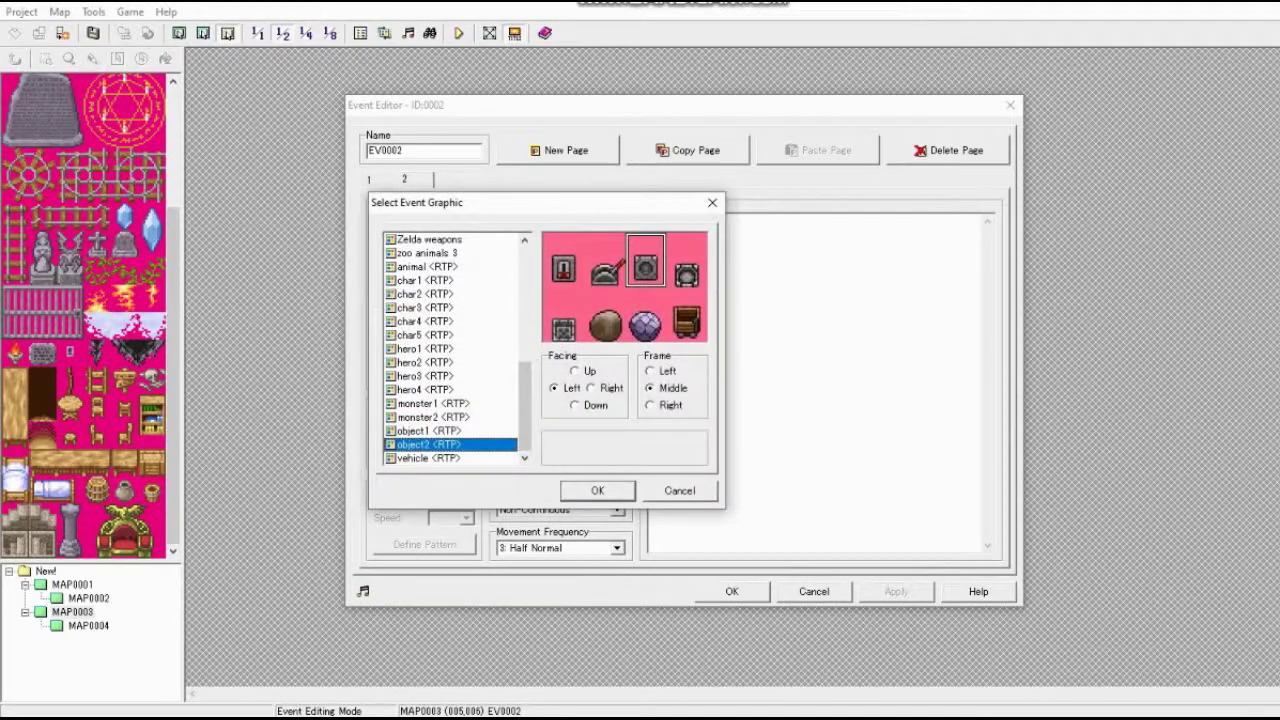
{"action": "key", "text": "Return"}
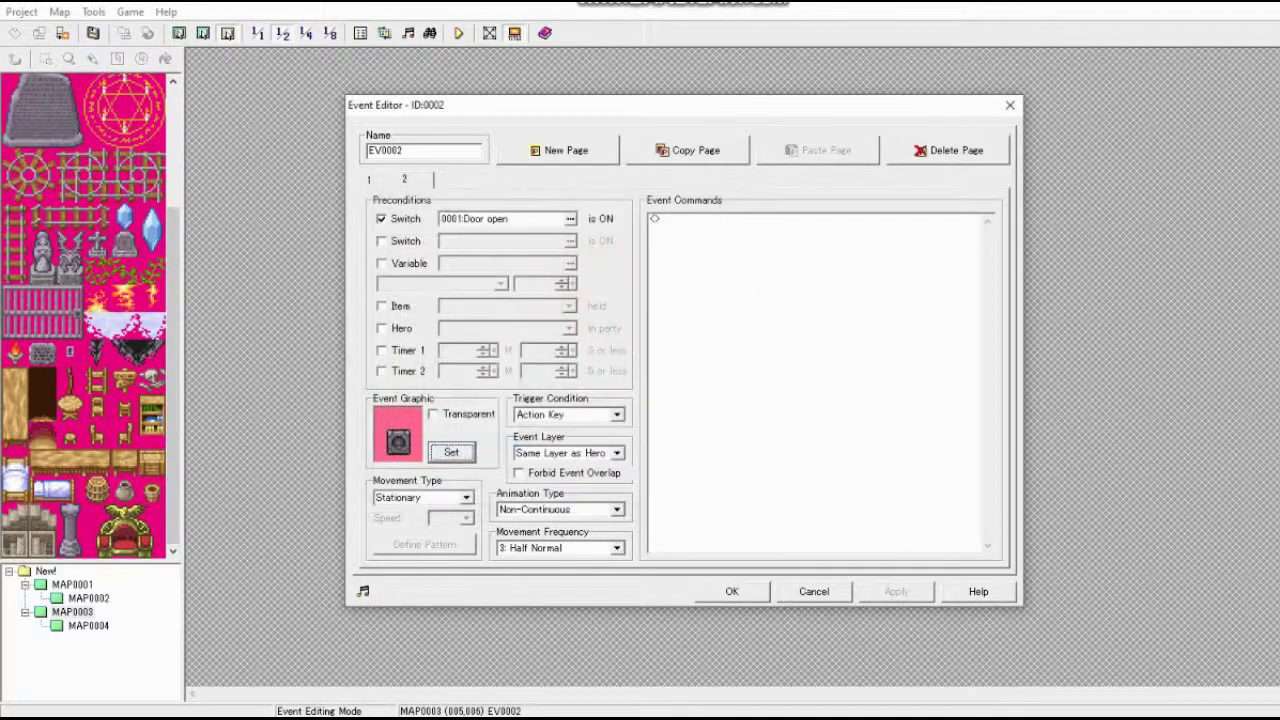
Step: Add a second Switch Operation turning 0001:Door open ON to page 1 of the button event, and delete that duplicate
{"action": "left_click", "coordinate": [370, 180]}
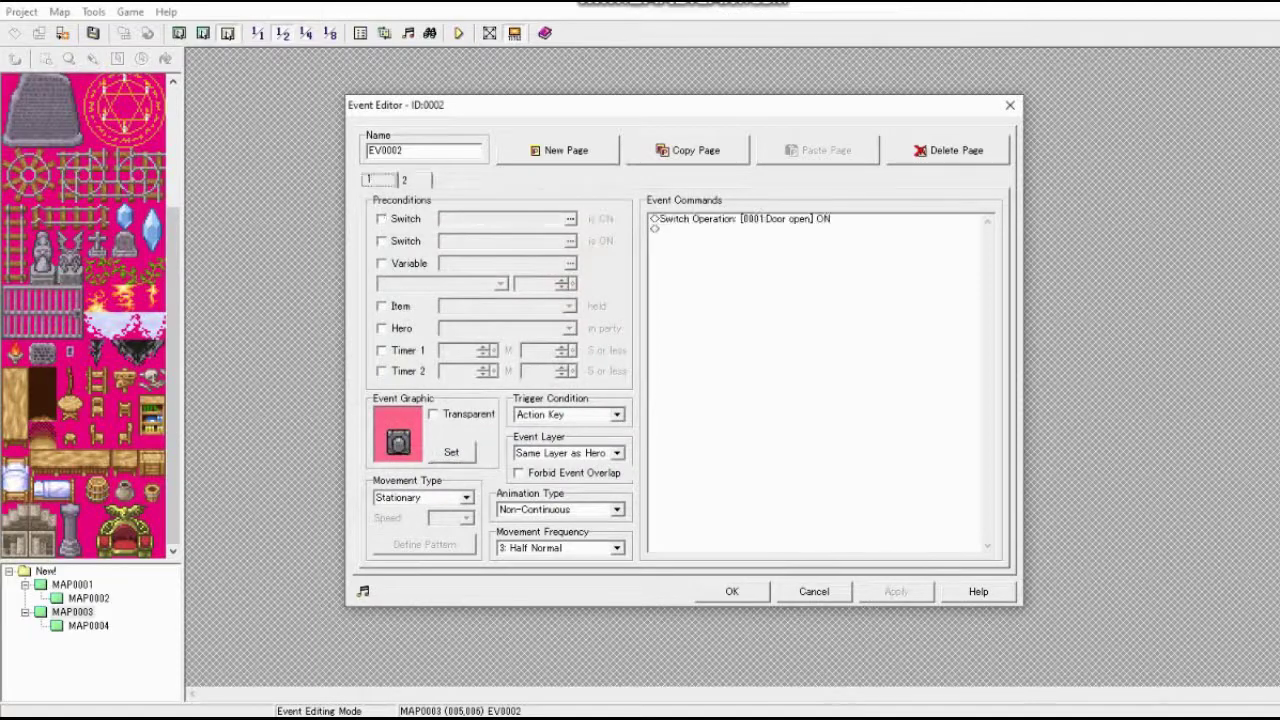
{"action": "right_click", "coordinate": [756, 266]}
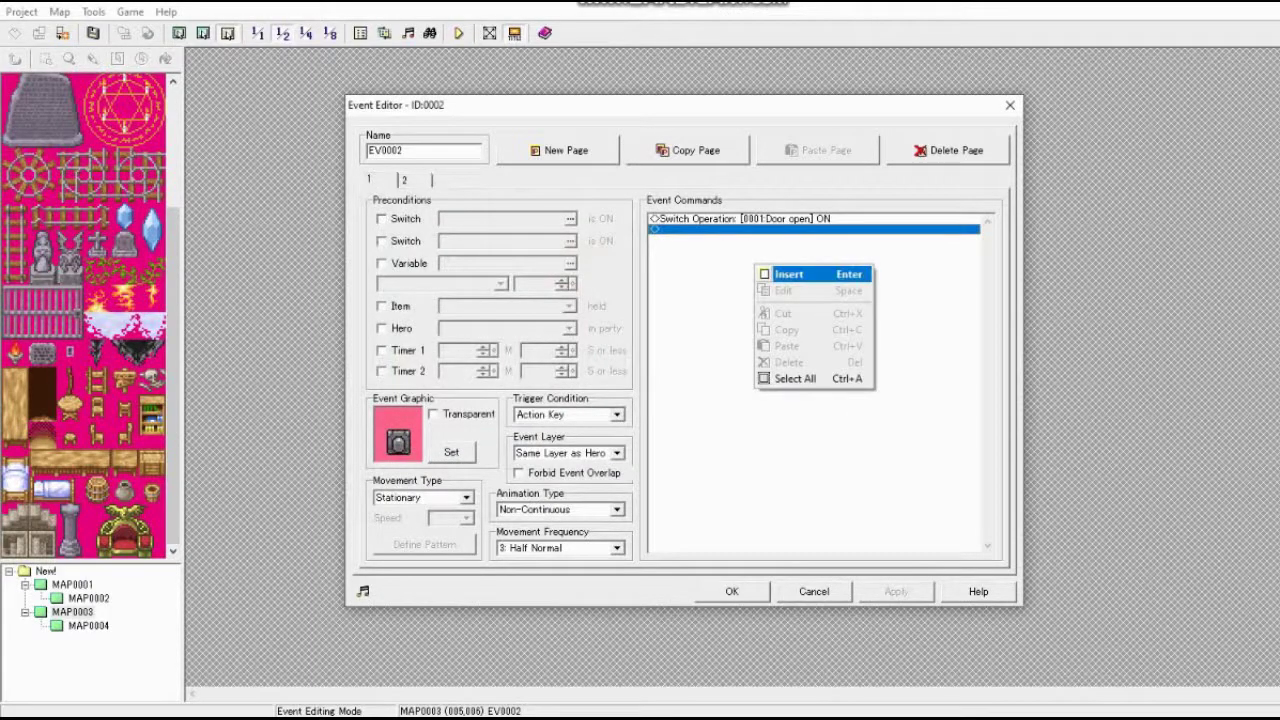
{"action": "key", "text": "Return"}
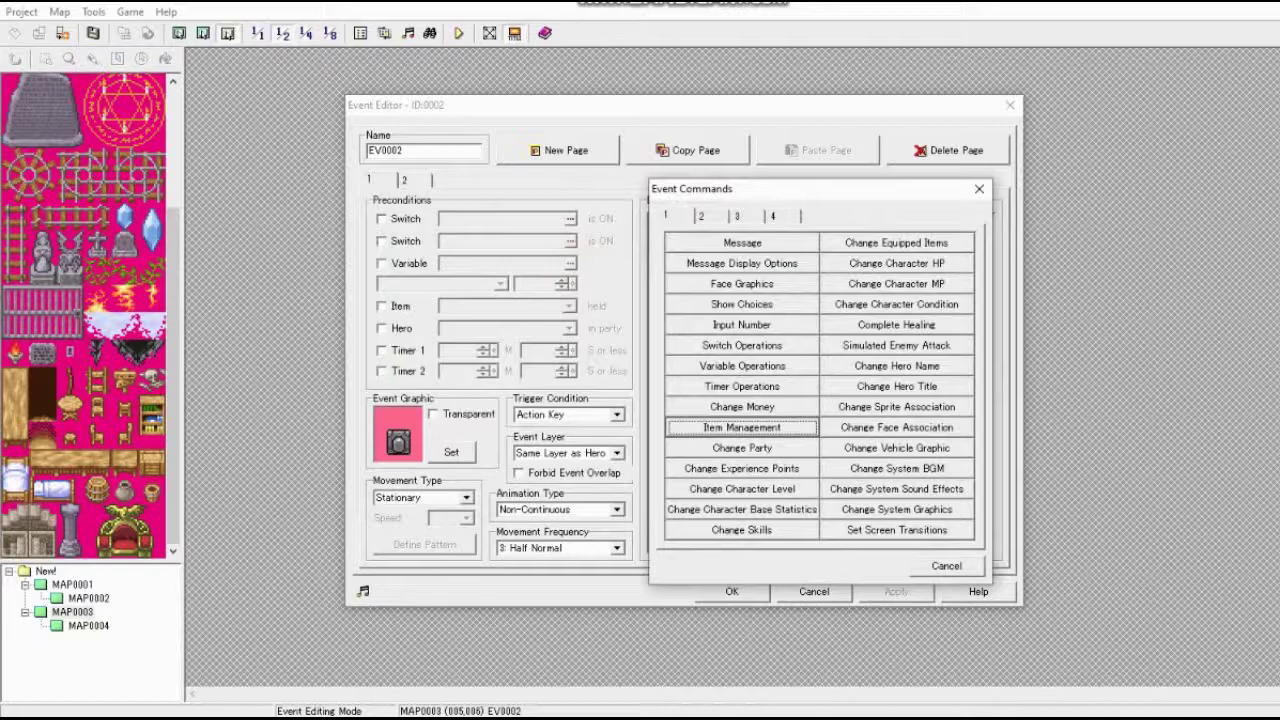
{"action": "left_click", "coordinate": [742, 345]}
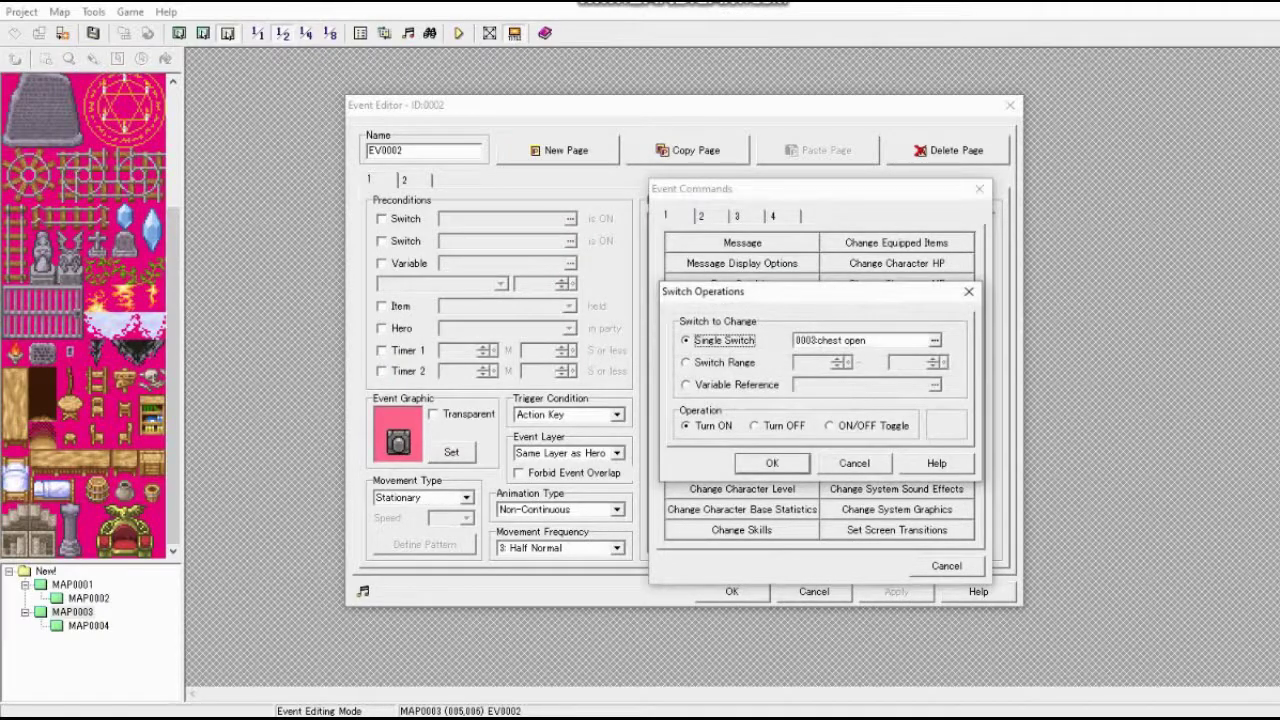
{"action": "key", "text": "Tab"}
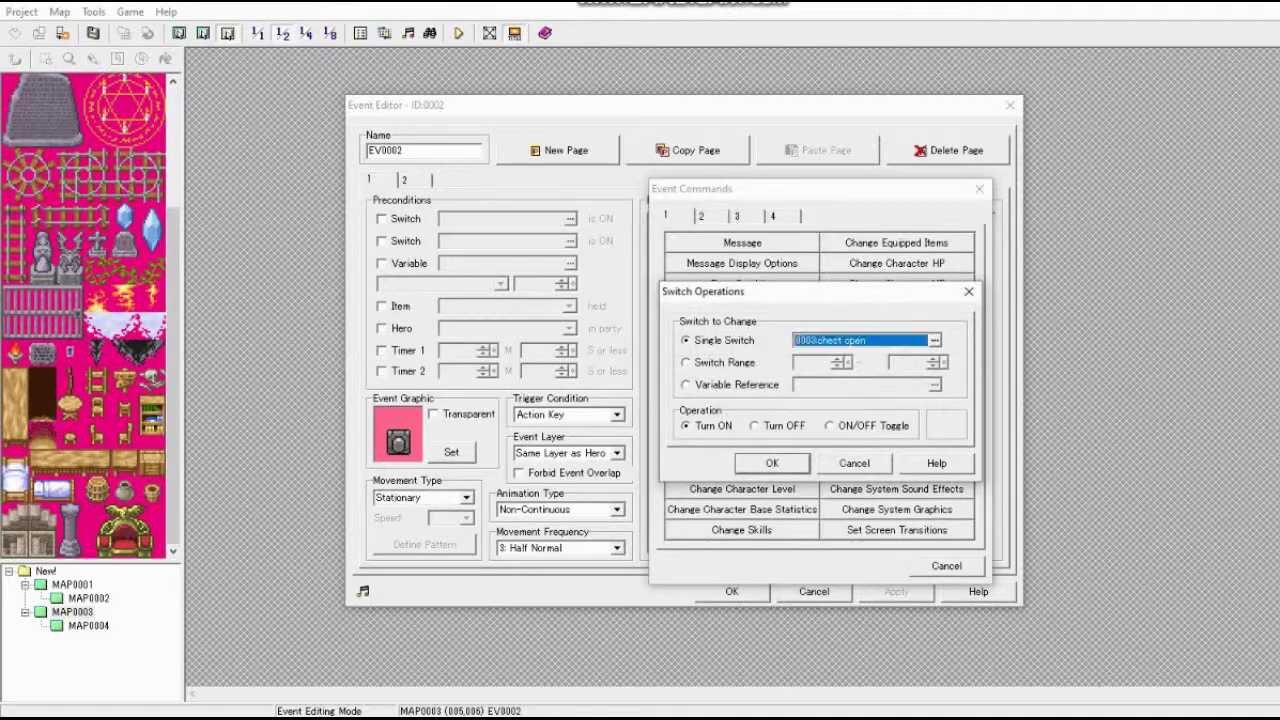
{"action": "key", "text": "Return"}
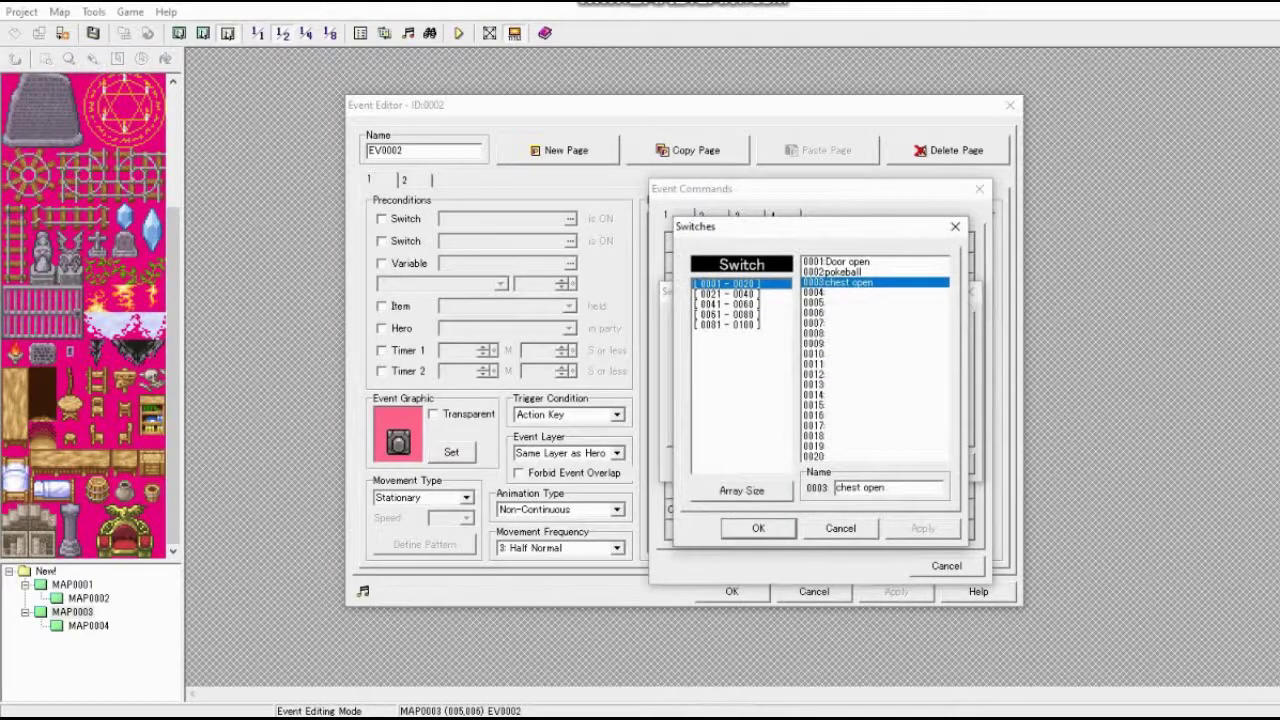
{"action": "left_click", "coordinate": [848, 262]}
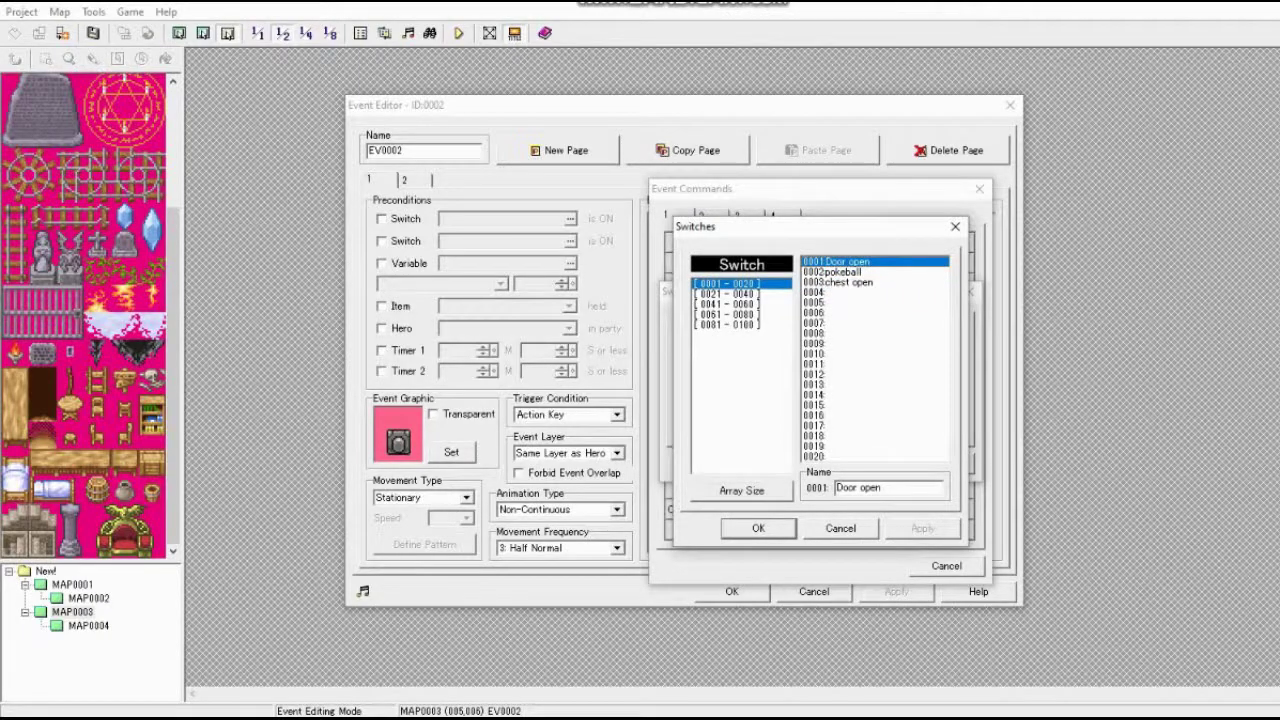
{"action": "key", "text": "Return"}
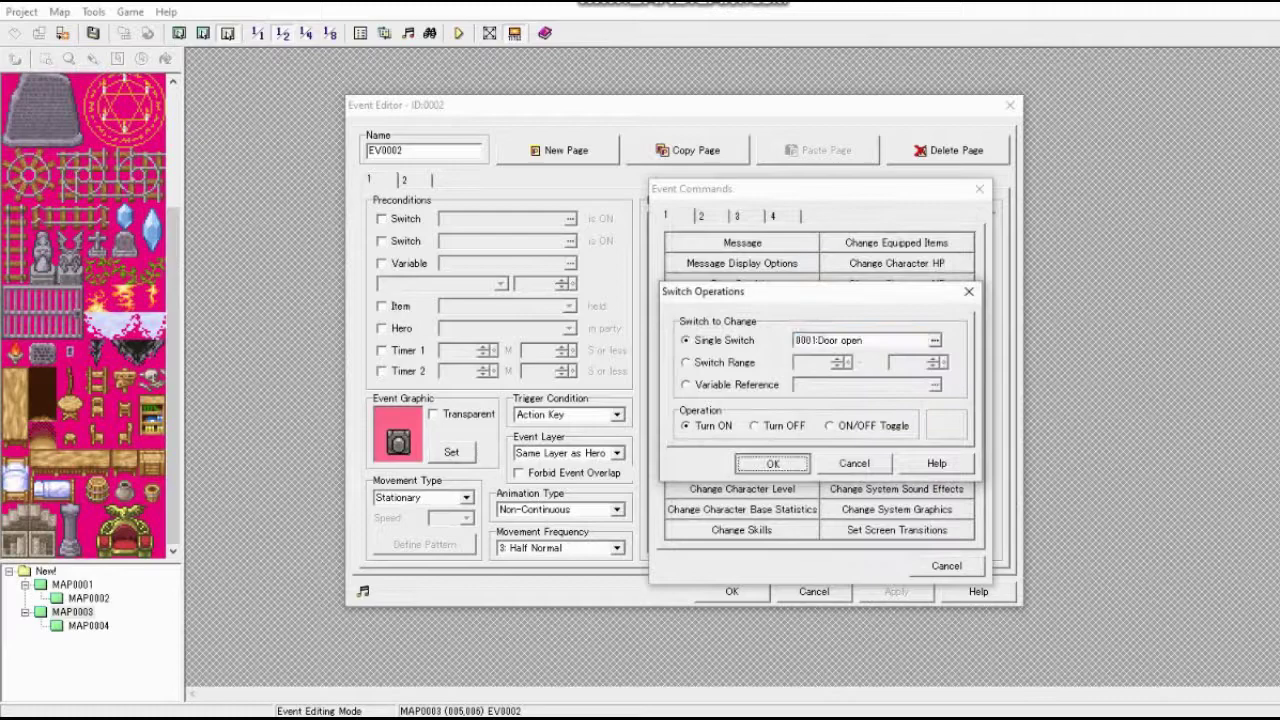
{"action": "key", "text": "Return"}
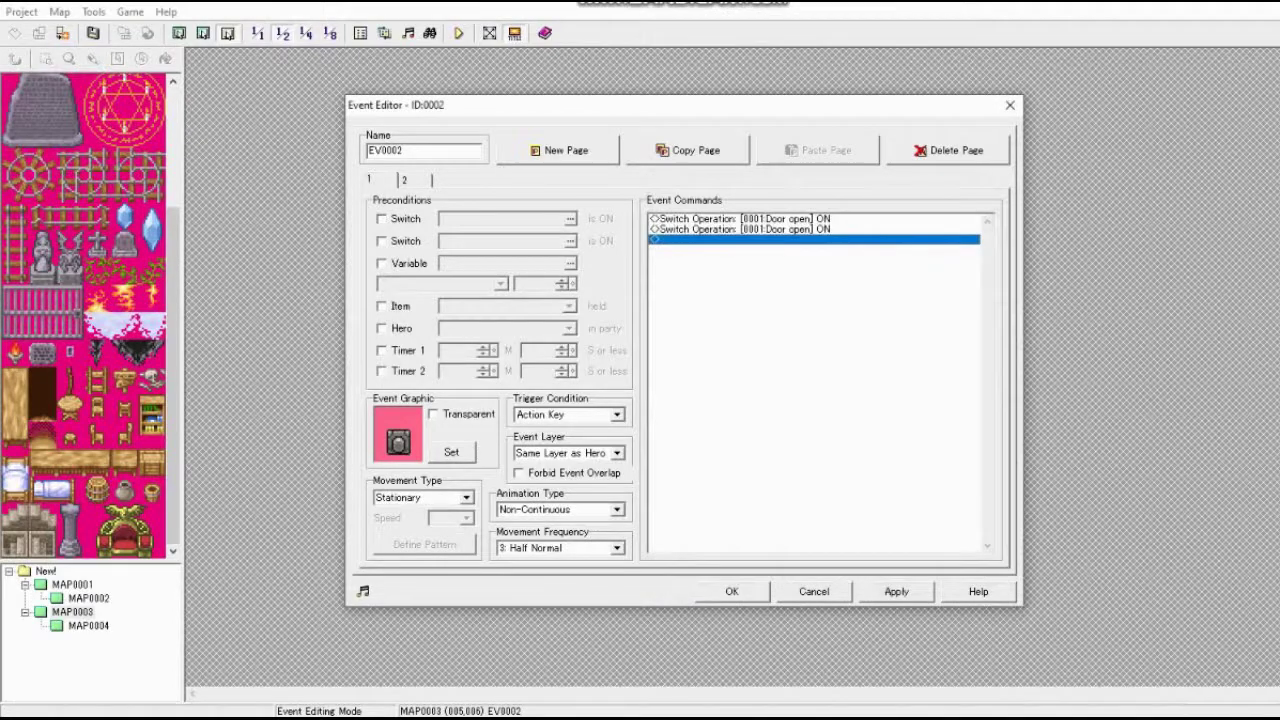
{"action": "left_click", "coordinate": [744, 229]}
{"action": "key", "text": "Delete"}
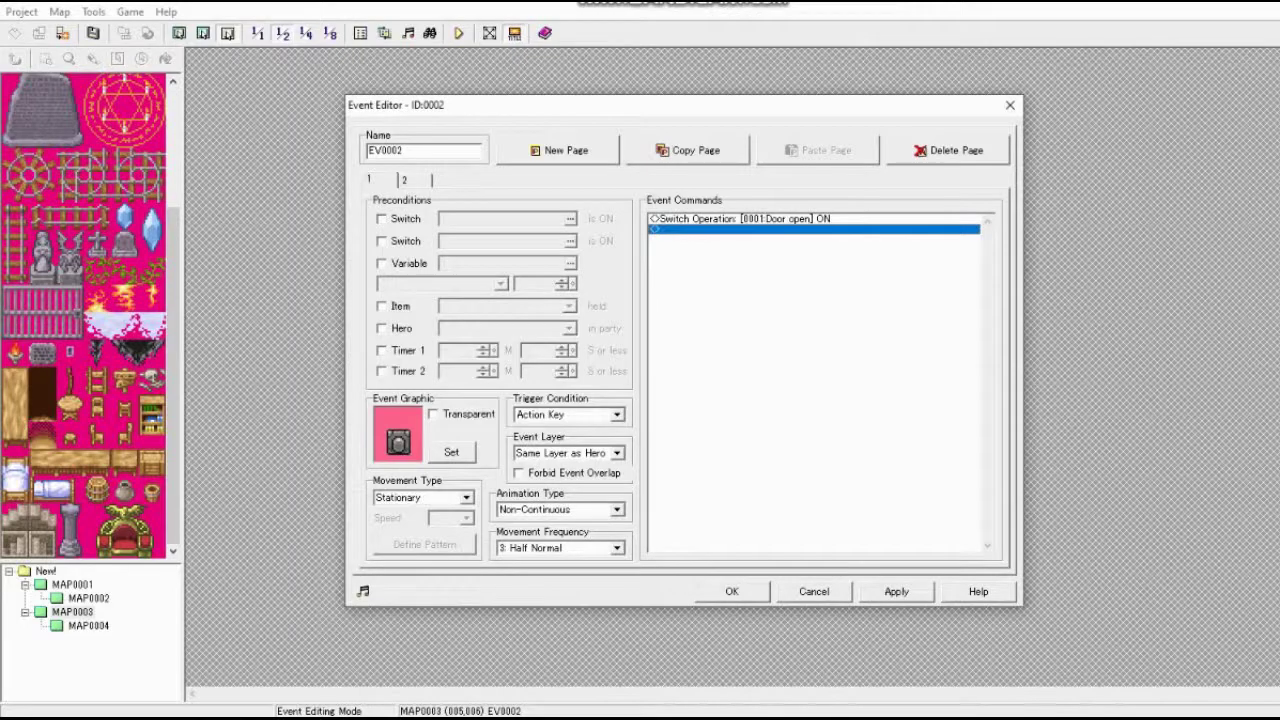
Step: Review page 2's switch precondition against page 1's command in the button event, and close the event accepting its settings
{"action": "left_click", "coordinate": [408, 180]}
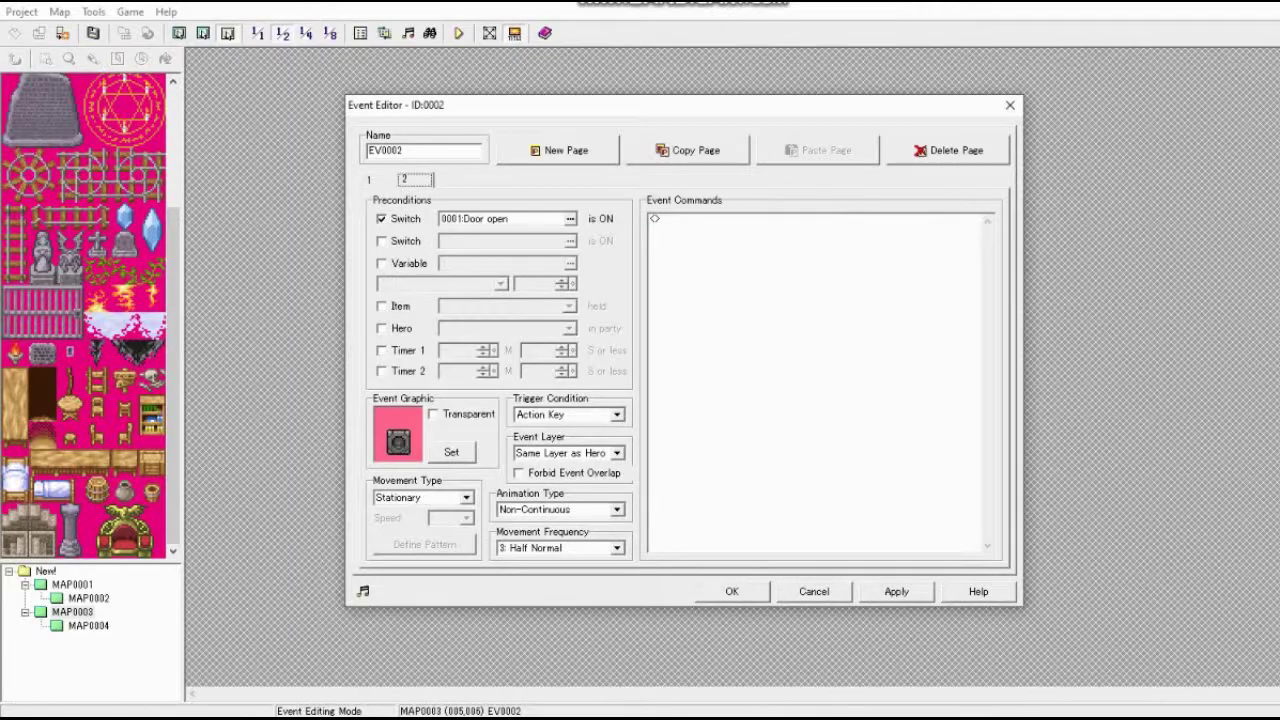
{"action": "left_click", "coordinate": [505, 219]}
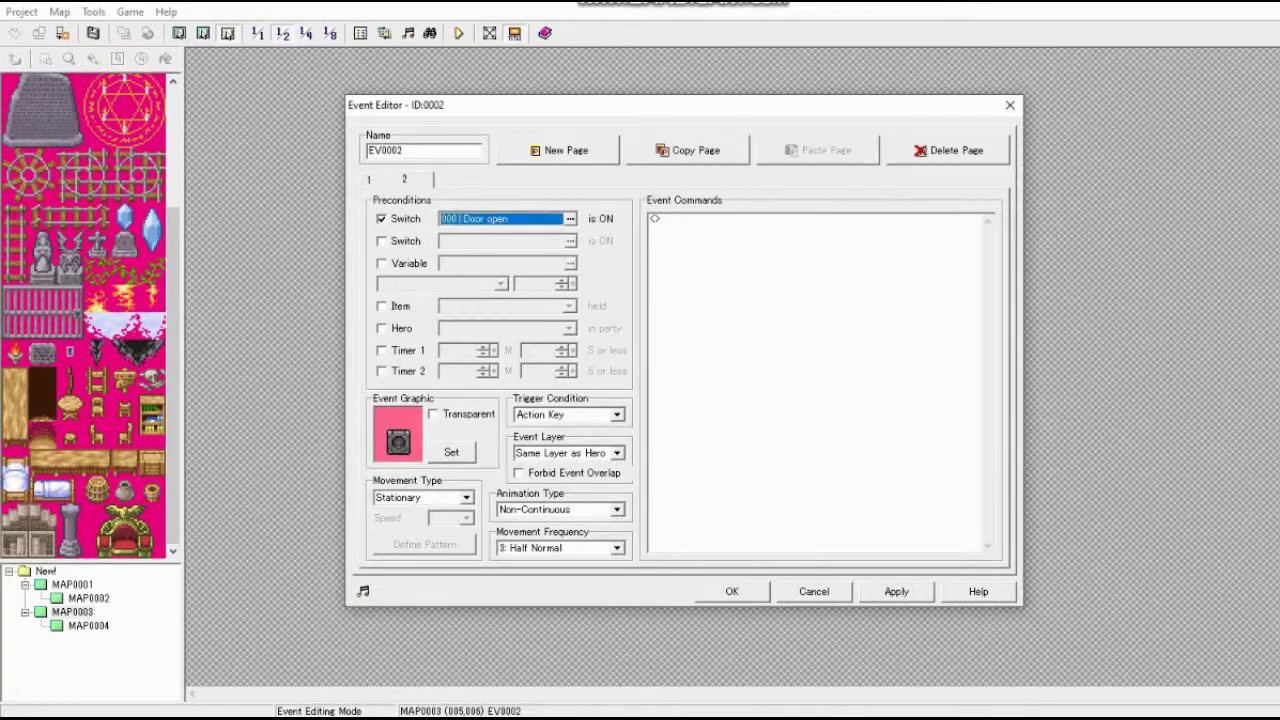
{"action": "left_click", "coordinate": [370, 180]}
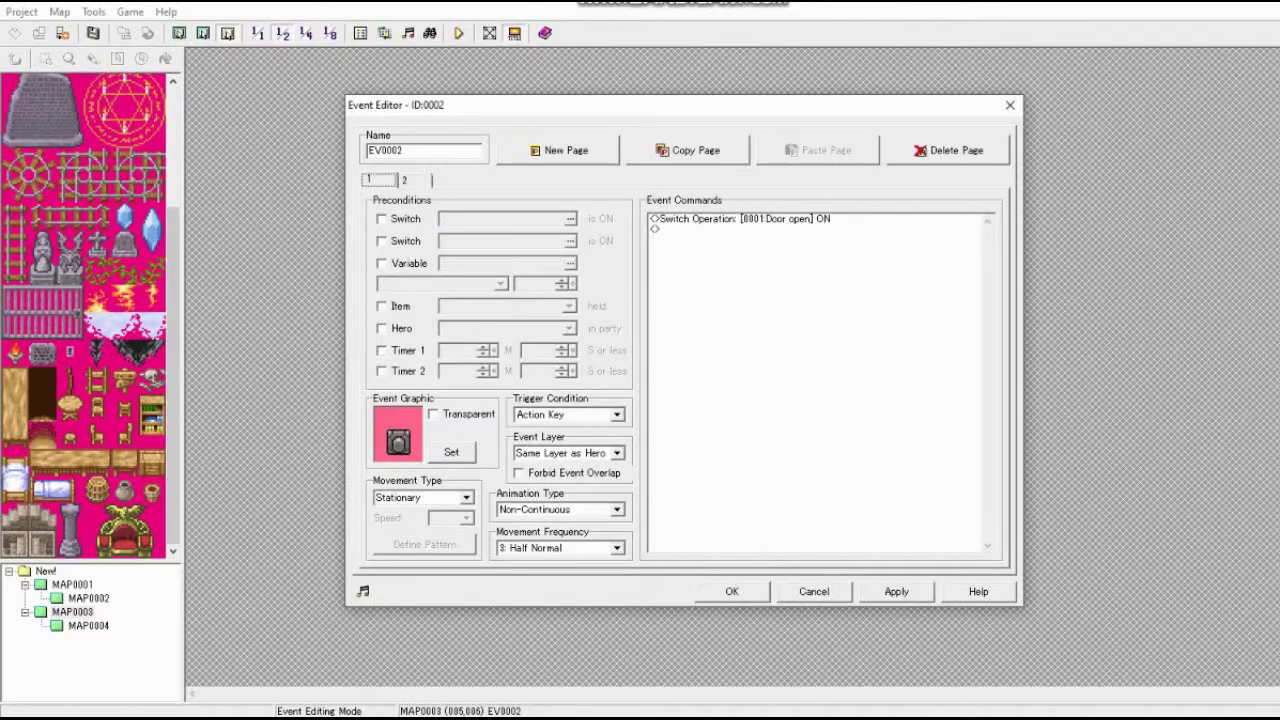
{"action": "left_click", "coordinate": [408, 180]}
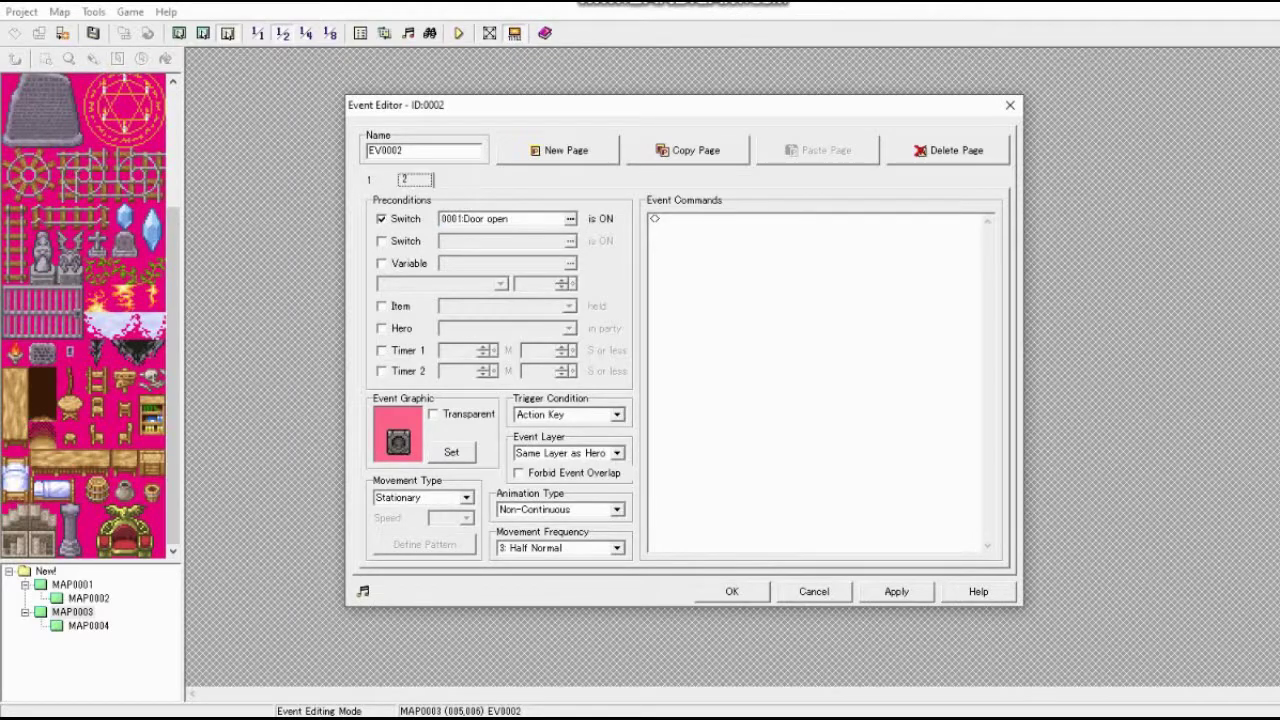
{"action": "left_click", "coordinate": [732, 591]}
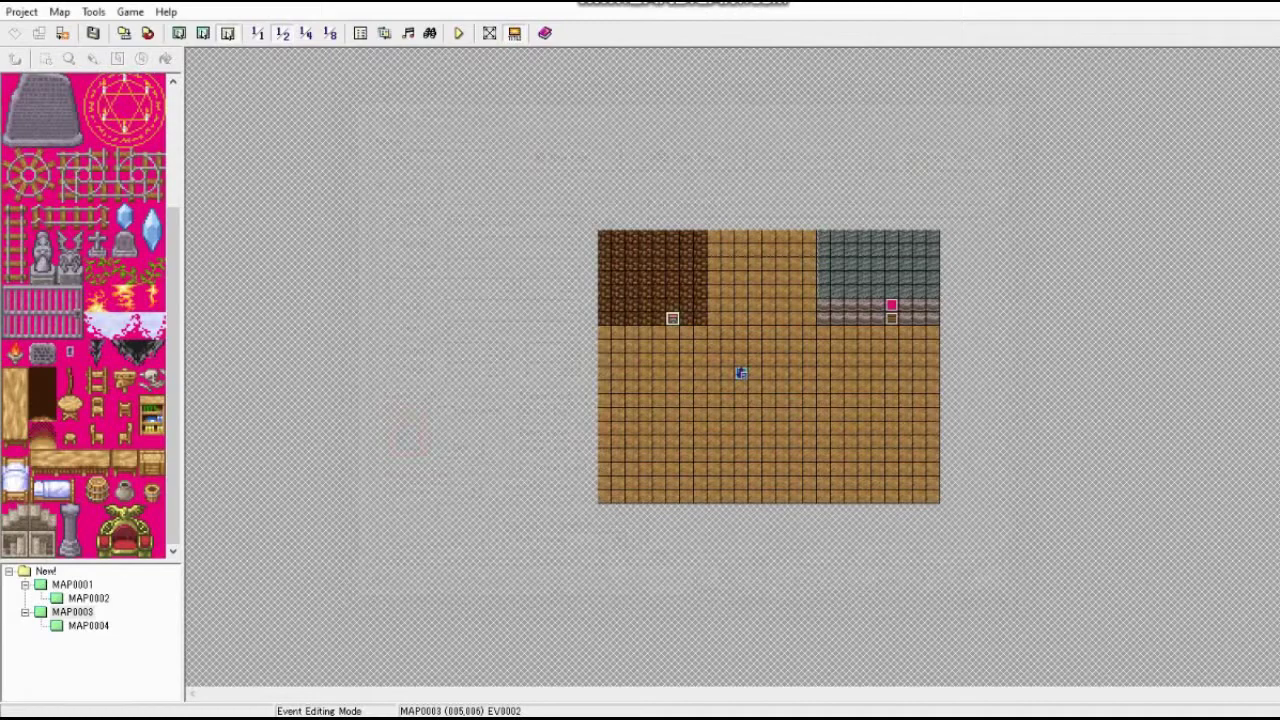
Step: Examine the graphics, switch precondition and commands on pages 1 and 2 of the door event EV0001, and close it accepting its settings
{"action": "double_click", "coordinate": [892, 318]}
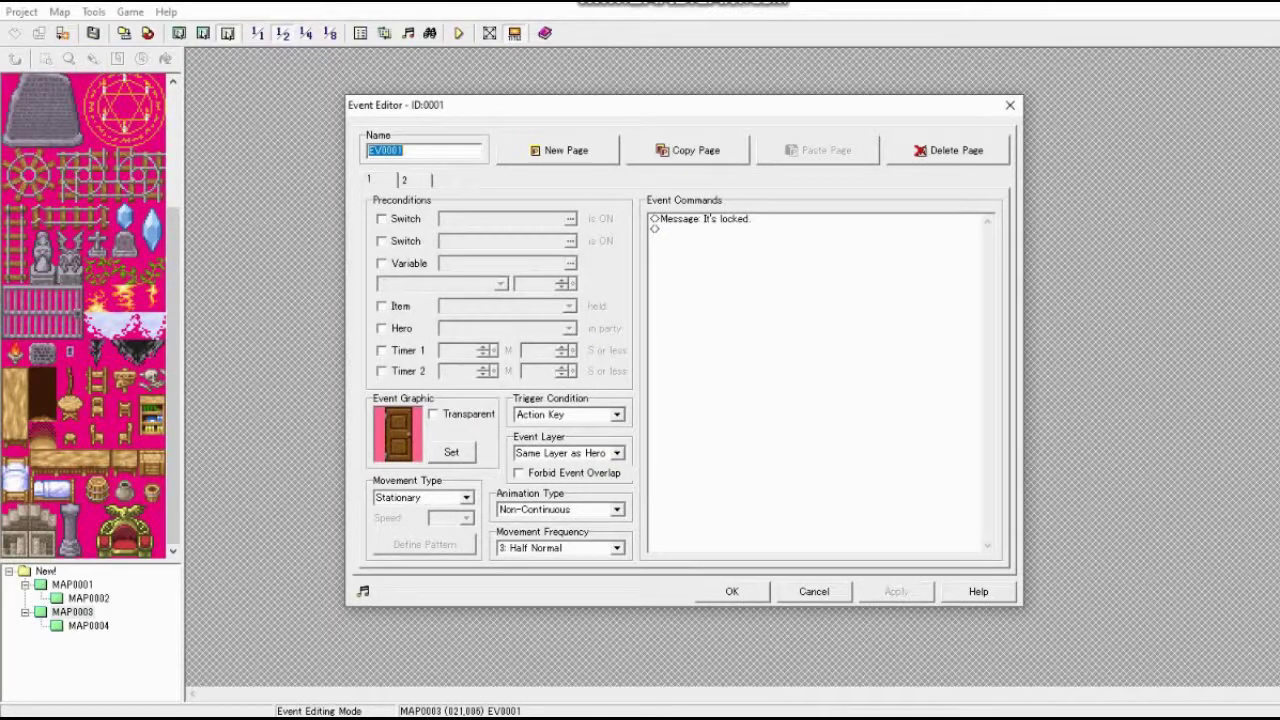
{"action": "left_click", "coordinate": [451, 452]}
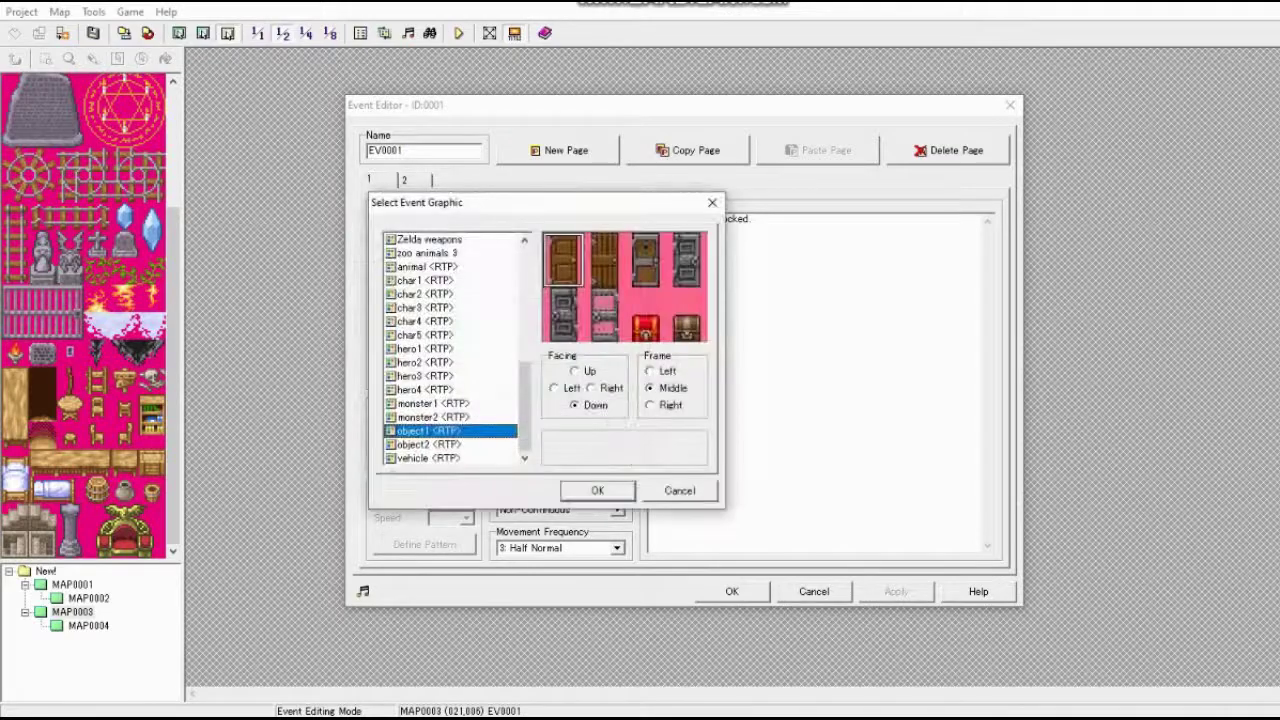
{"action": "left_click", "coordinate": [680, 491]}
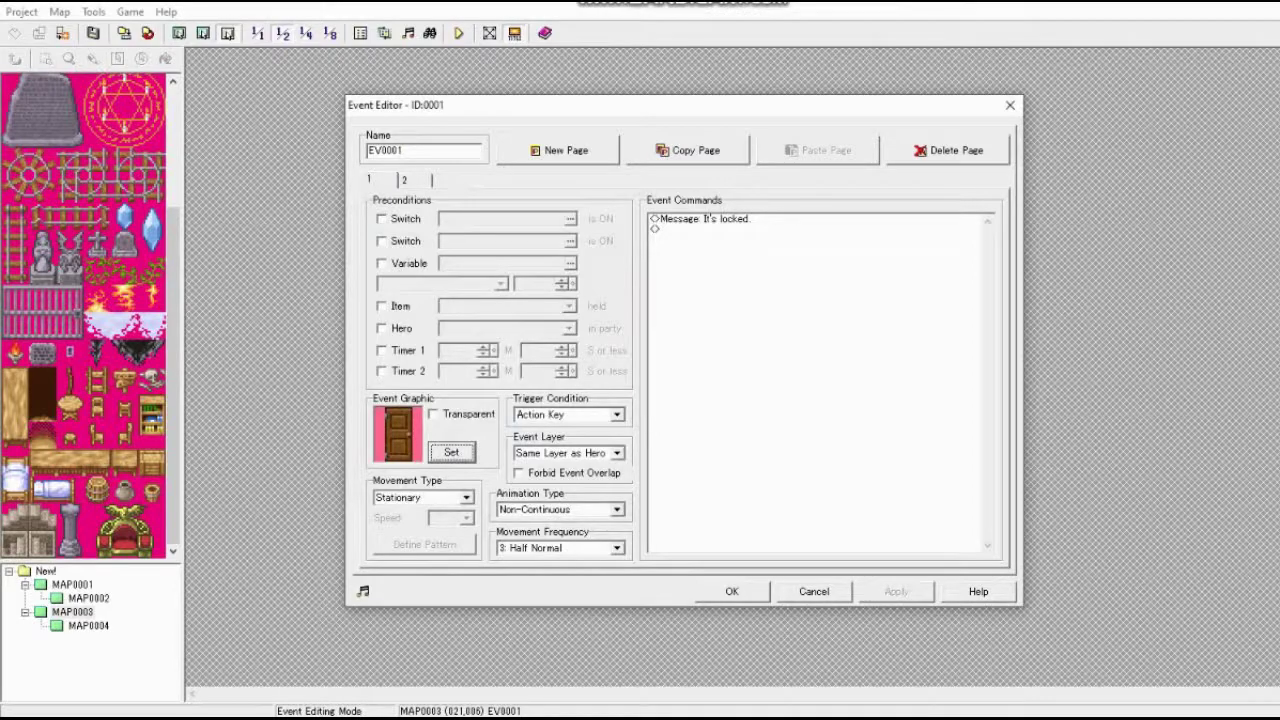
{"action": "left_click", "coordinate": [414, 180]}
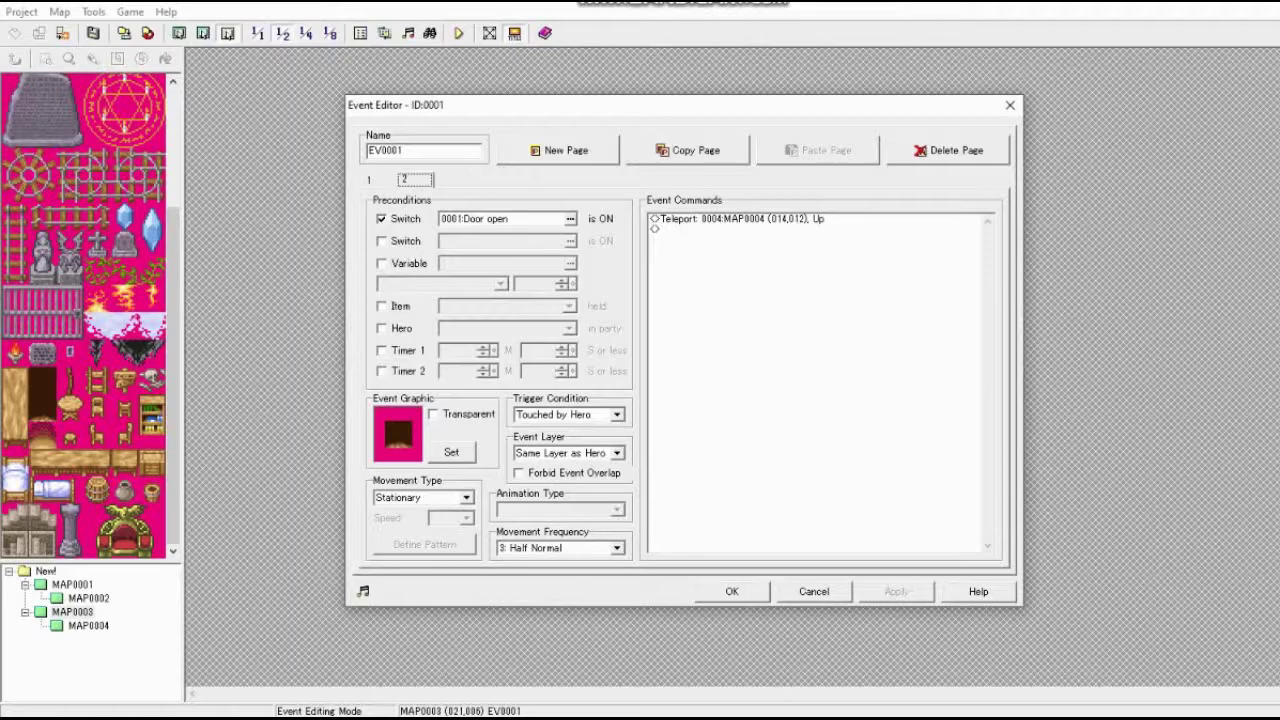
{"action": "left_click", "coordinate": [451, 452]}
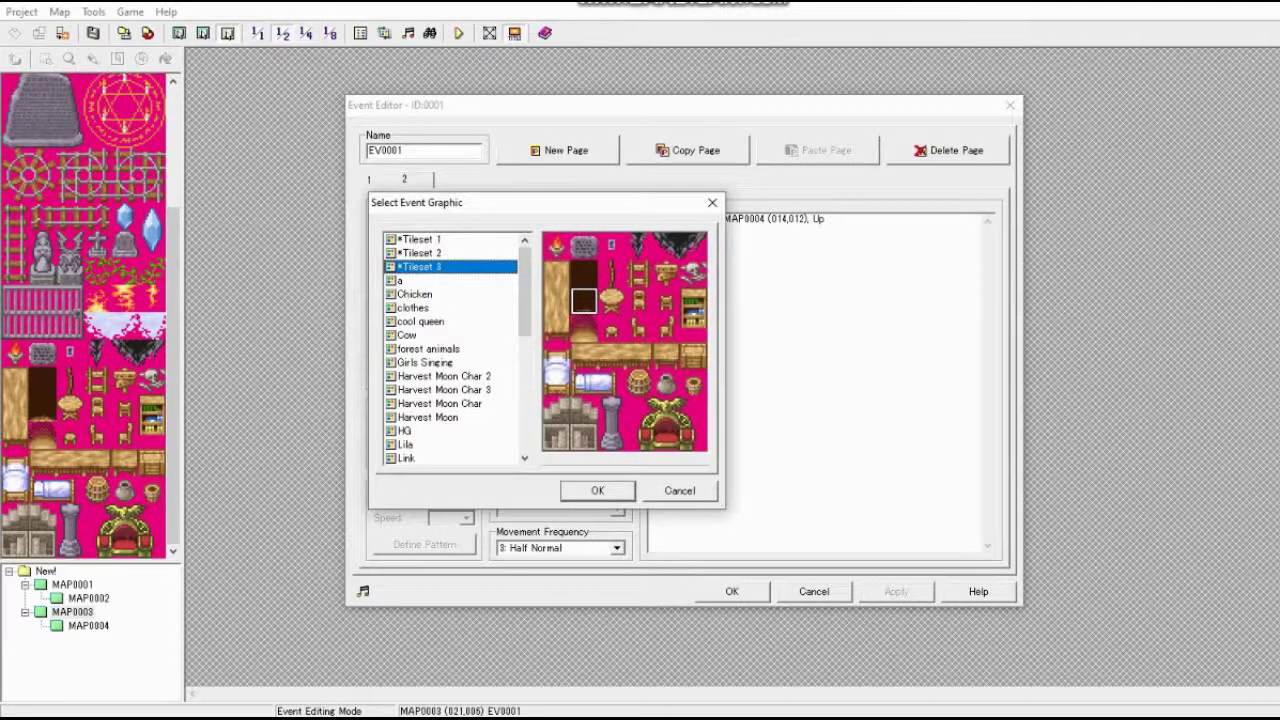
{"action": "key", "text": "Return"}
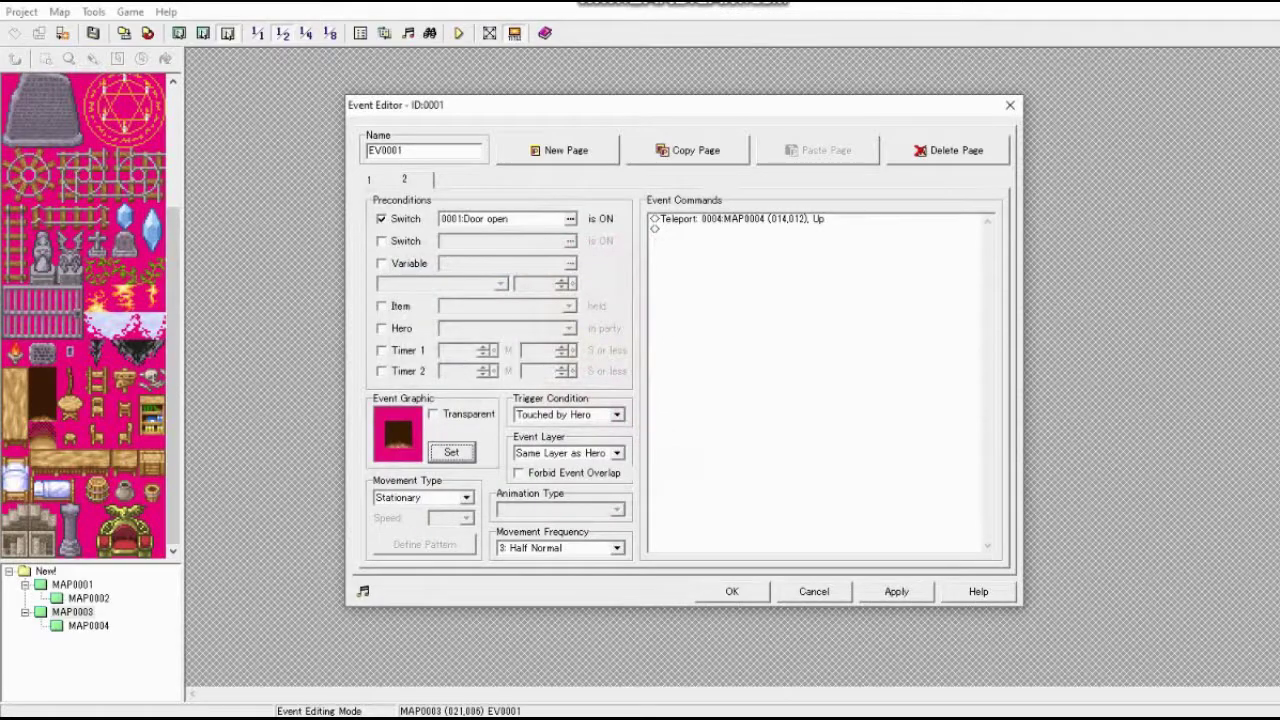
{"action": "left_click", "coordinate": [732, 592]}
Step: Compare pages 1 and 2 of event EV0003 directly above the door, and close it without changes
{"action": "double_click", "coordinate": [892, 306]}
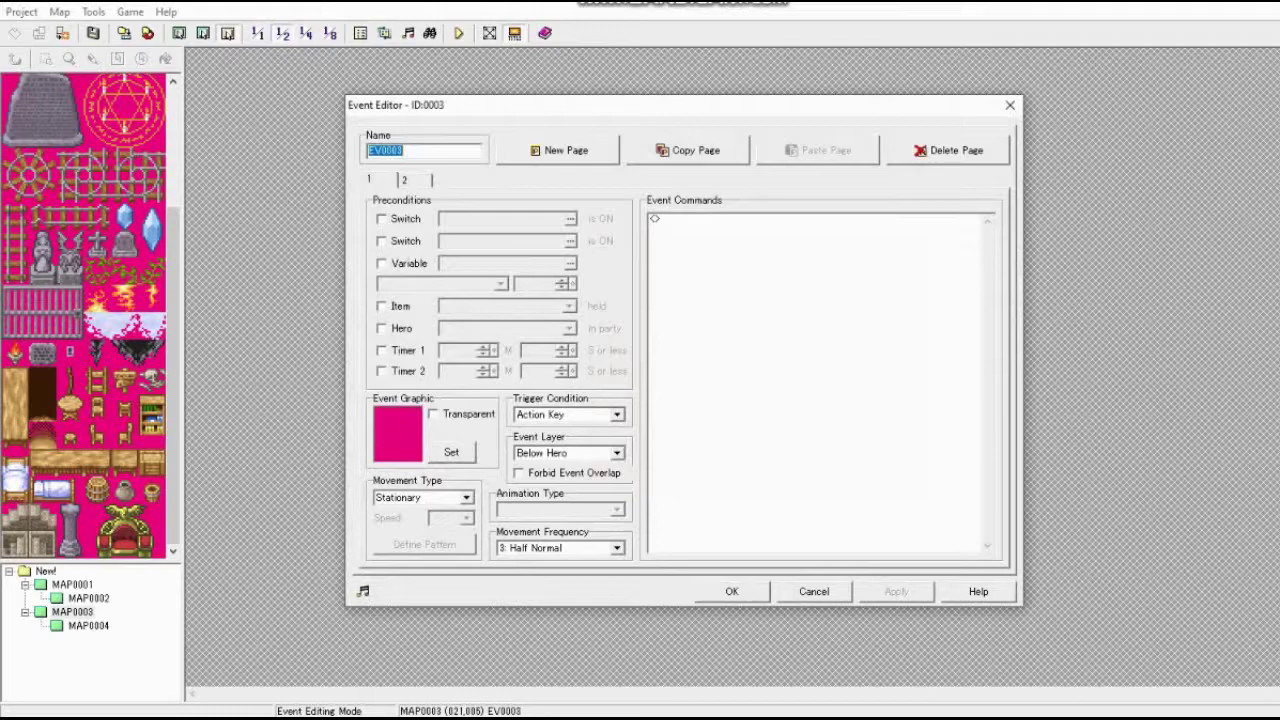
{"action": "left_click", "coordinate": [406, 180]}
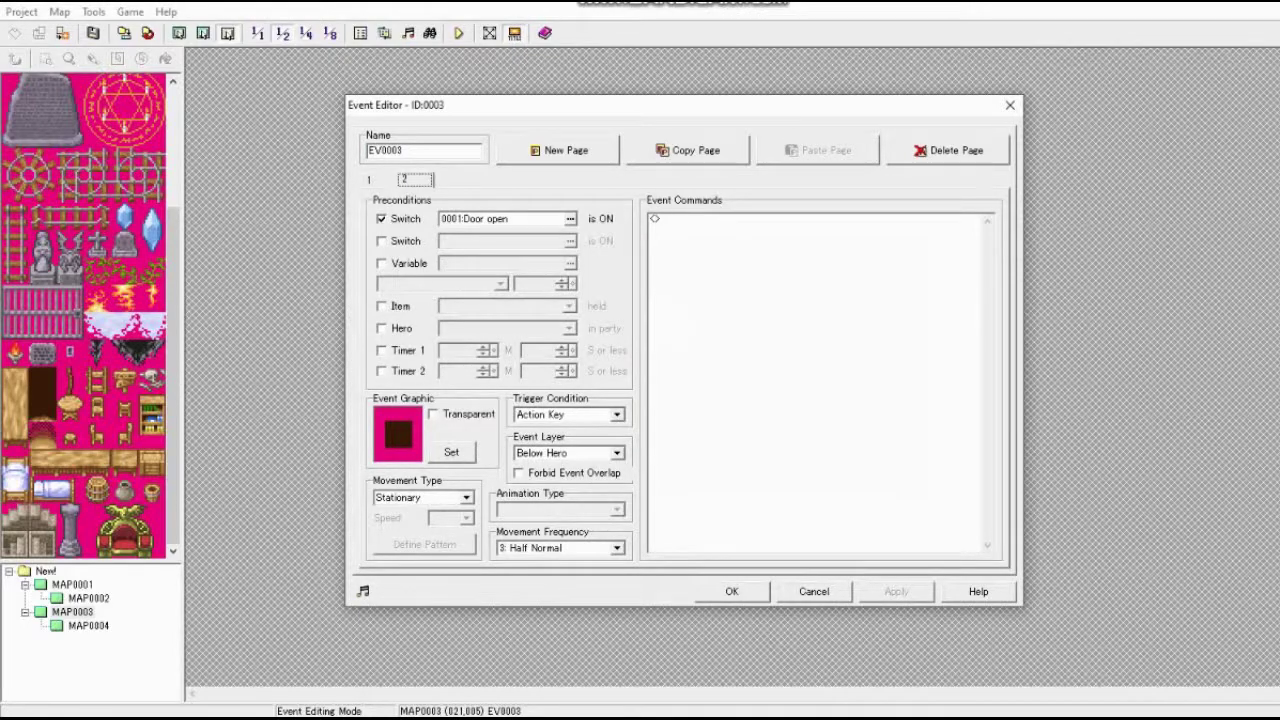
{"action": "left_click", "coordinate": [814, 592]}
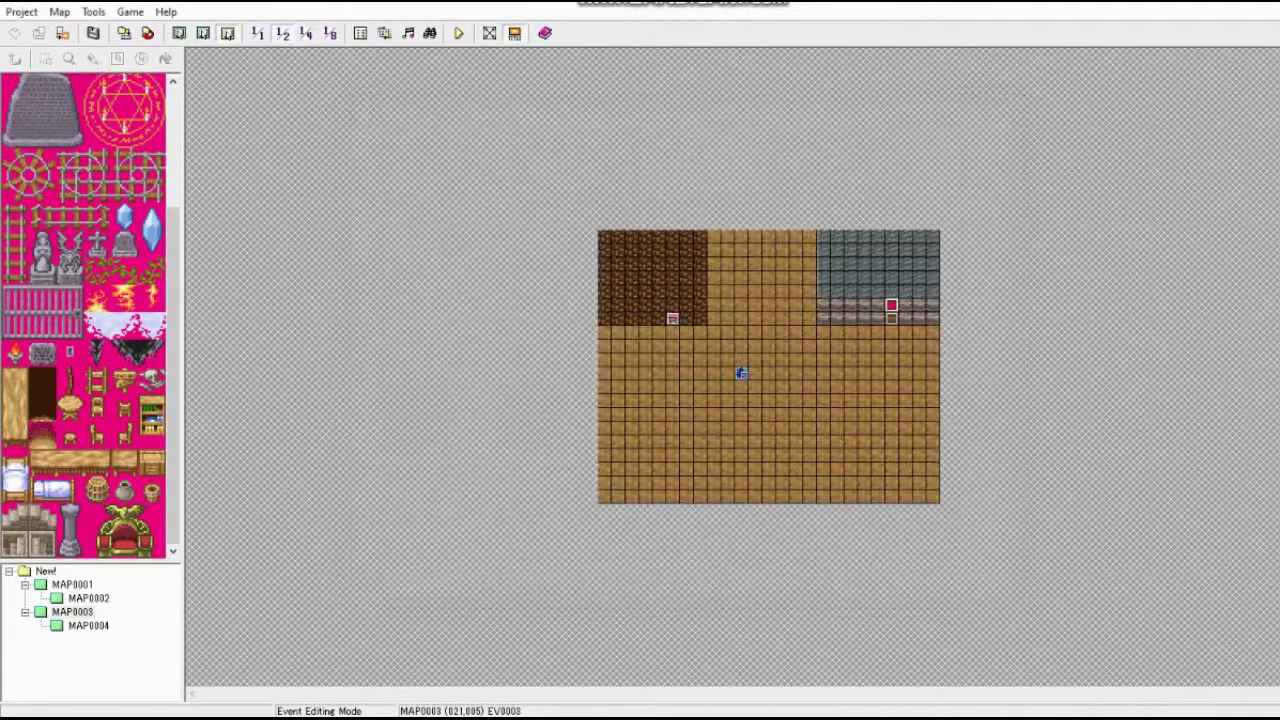
Step: Review the locked message on page 1 and the Teleport command on page 2 of the door event, and leave it unchanged
{"action": "double_click", "coordinate": [891, 318]}
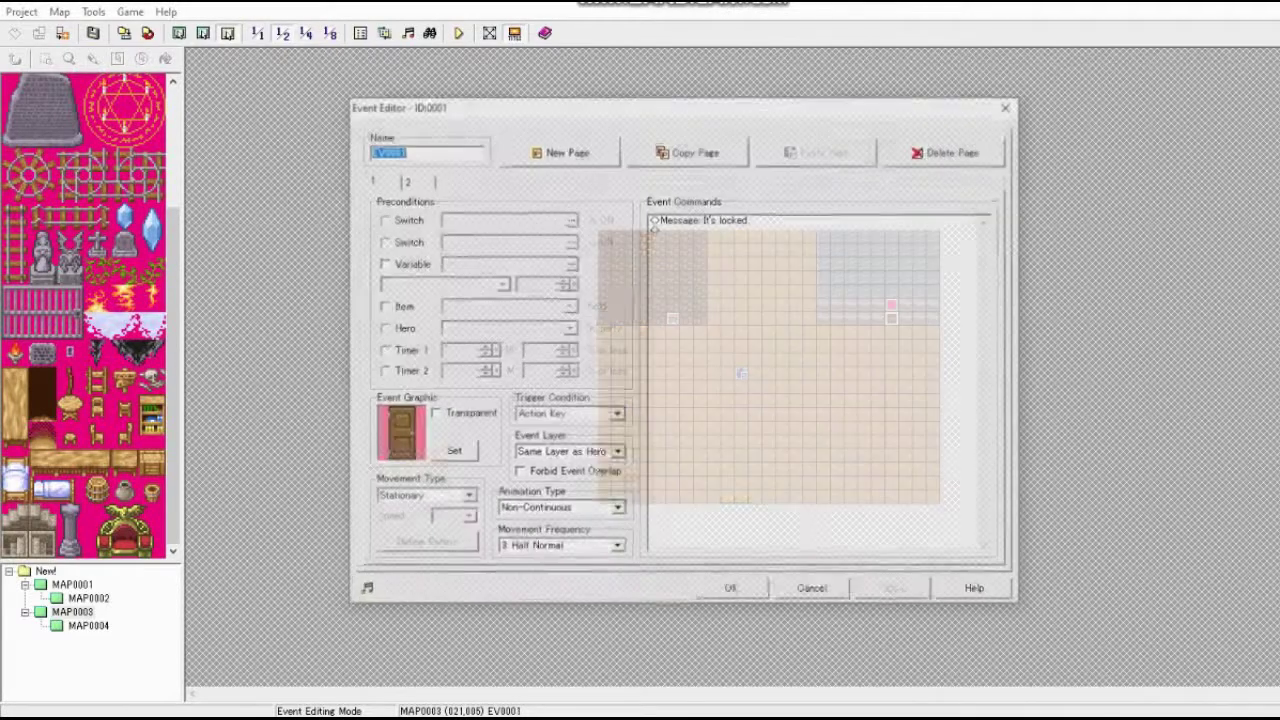
{"action": "left_click", "coordinate": [414, 180]}
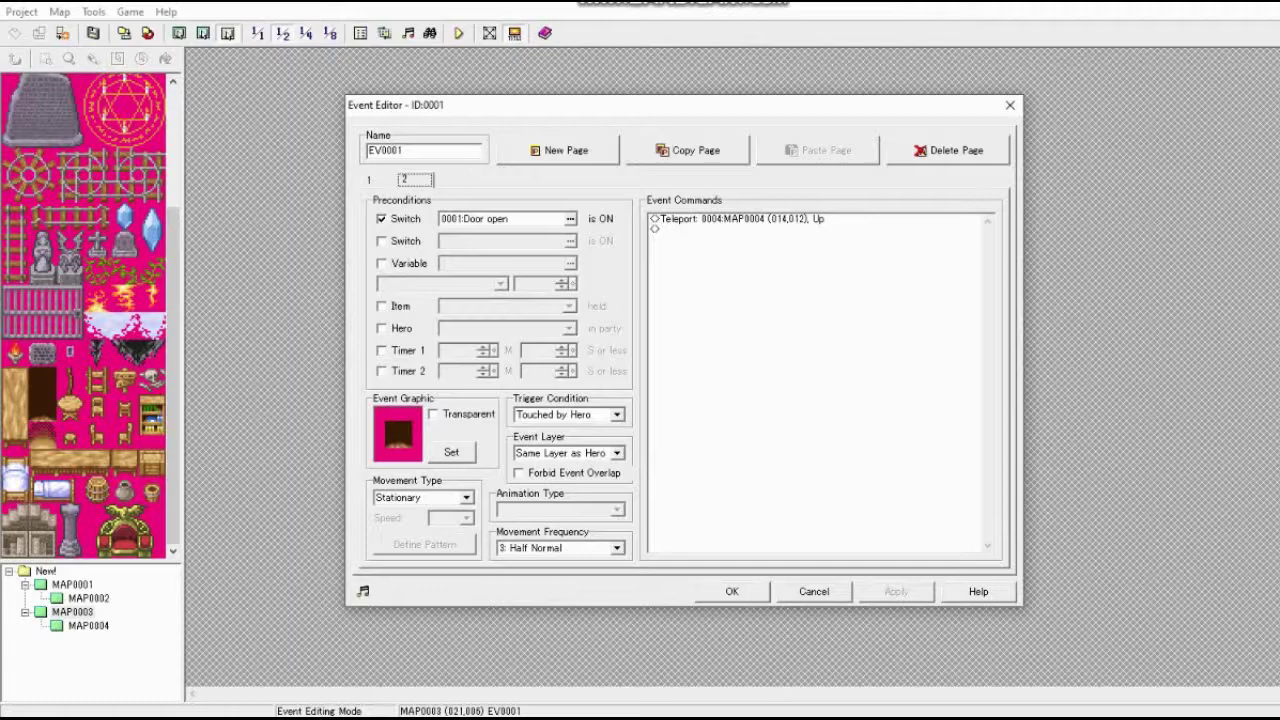
{"action": "key", "text": "Escape"}
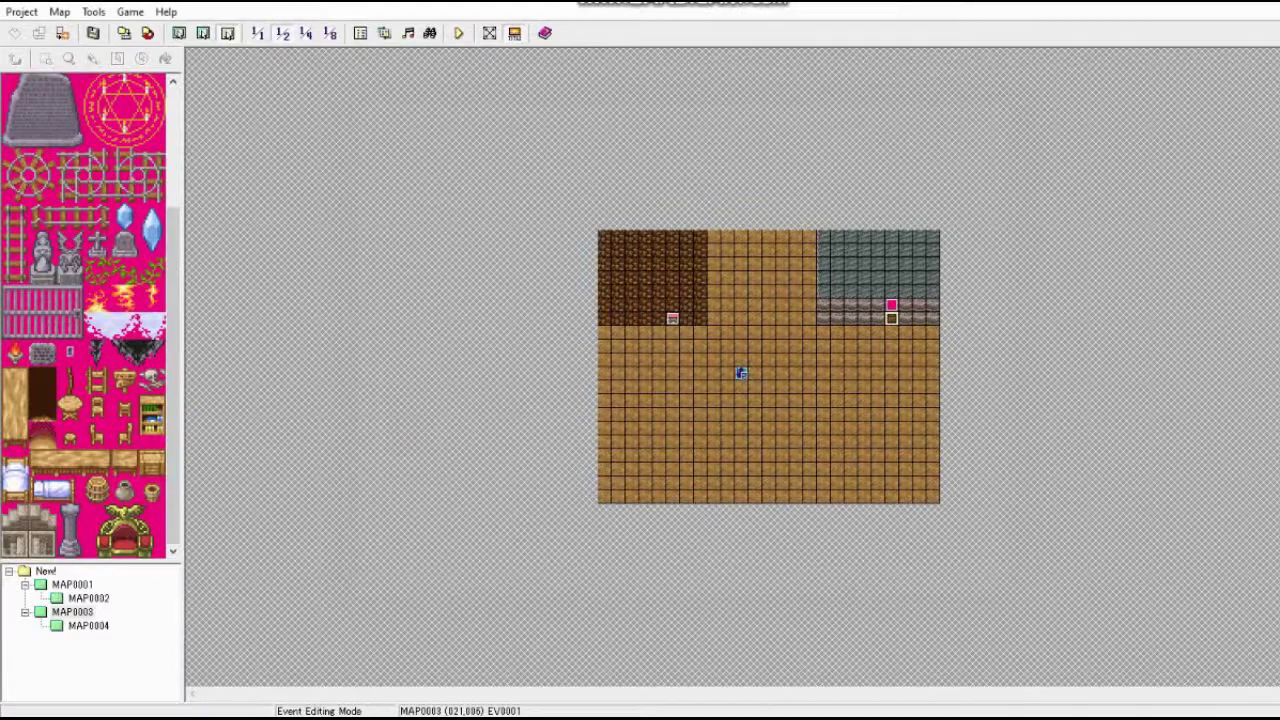
Step: Examine the Teleport command and trigger of MAP0004's exit event EV0002, rechecking it after a look at MAP0003, and leave it unchanged
{"action": "left_click", "coordinate": [89, 626]}
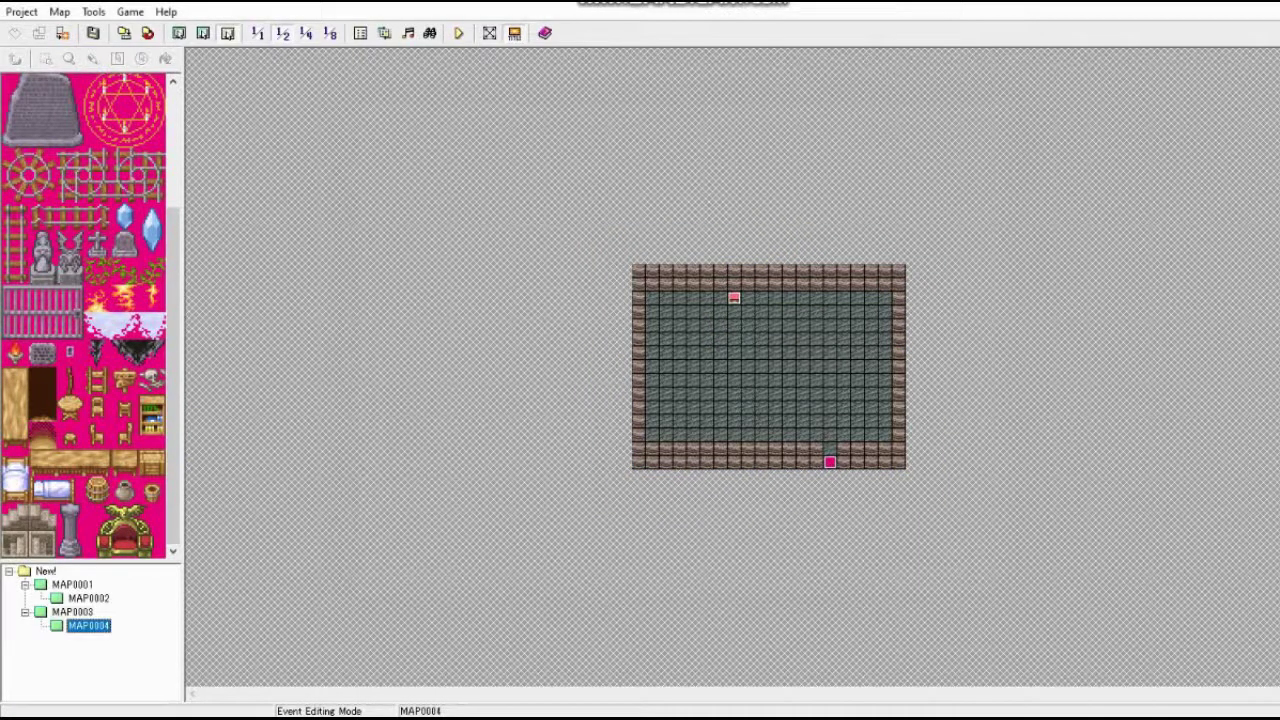
{"action": "right_click", "coordinate": [830, 461]}
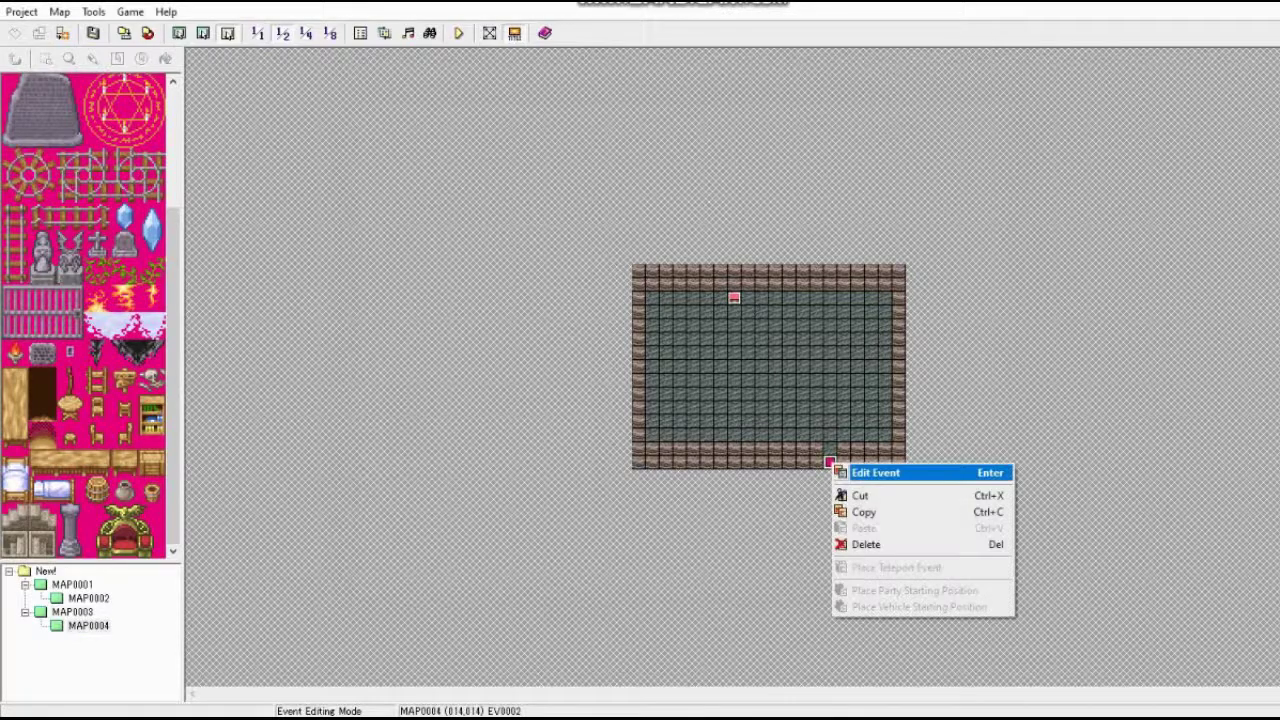
{"action": "left_click", "coordinate": [862, 474]}
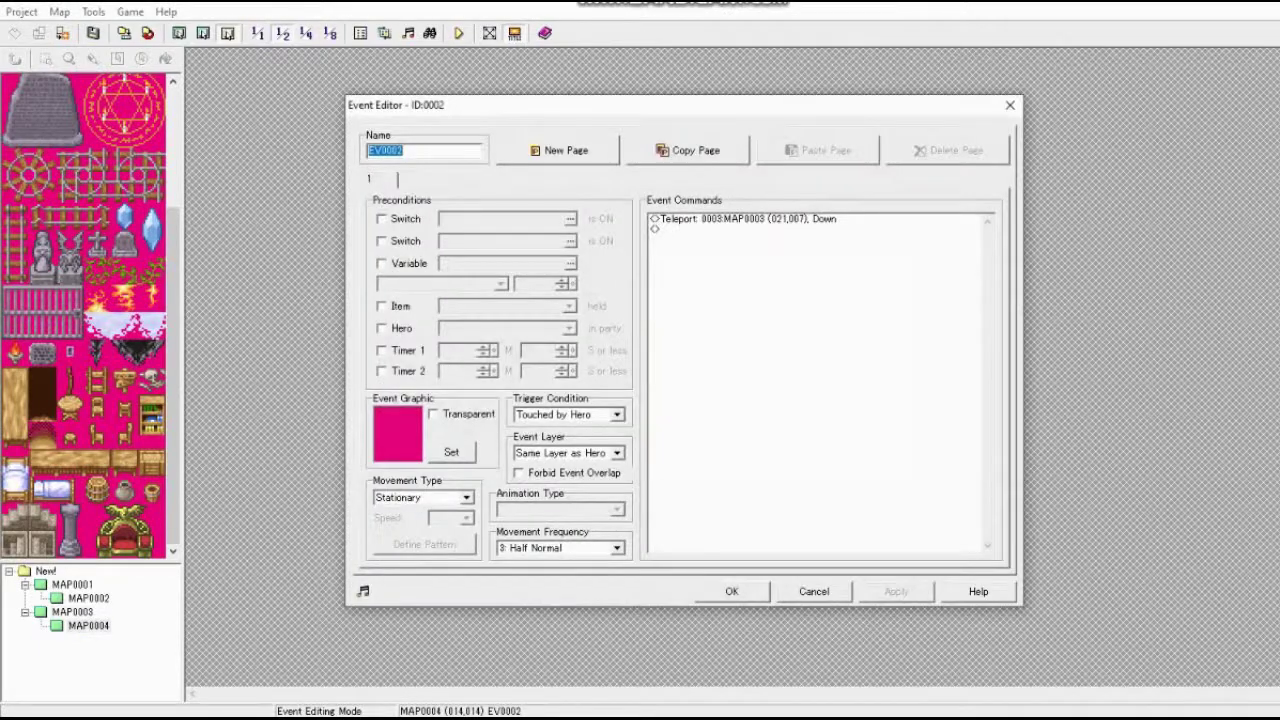
{"action": "left_click", "coordinate": [814, 591]}
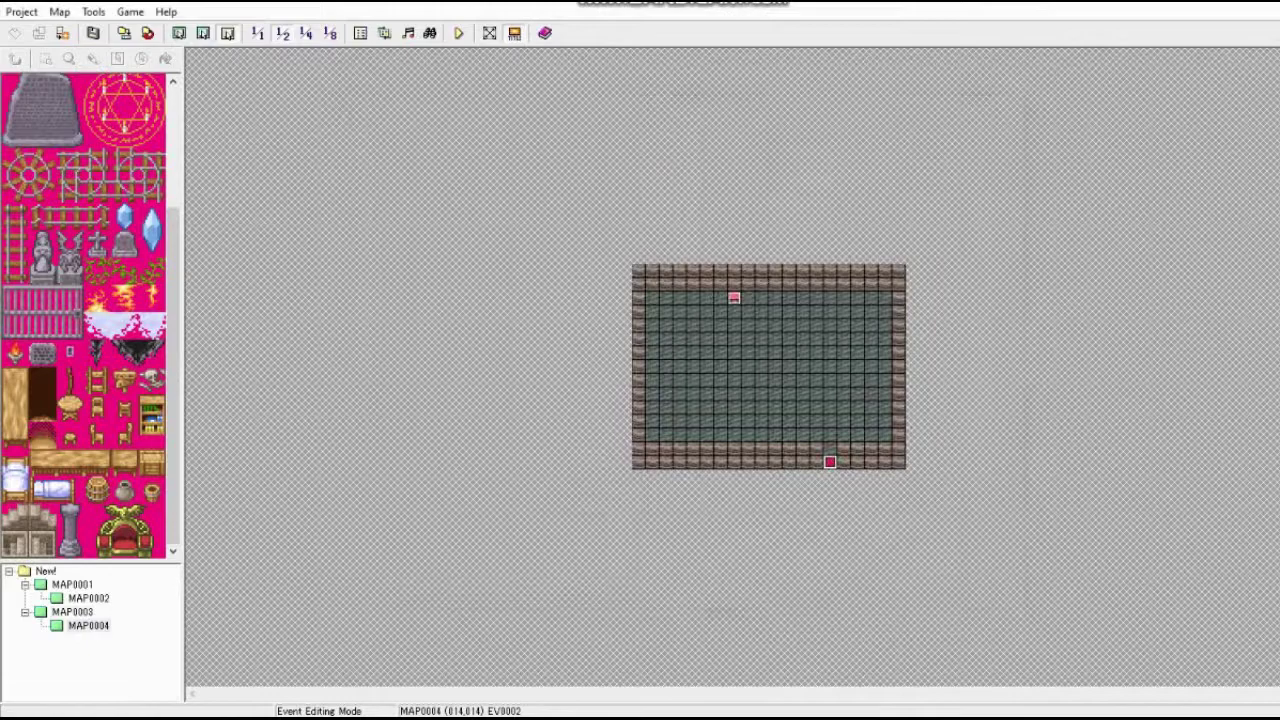
{"action": "left_click", "coordinate": [72, 612]}
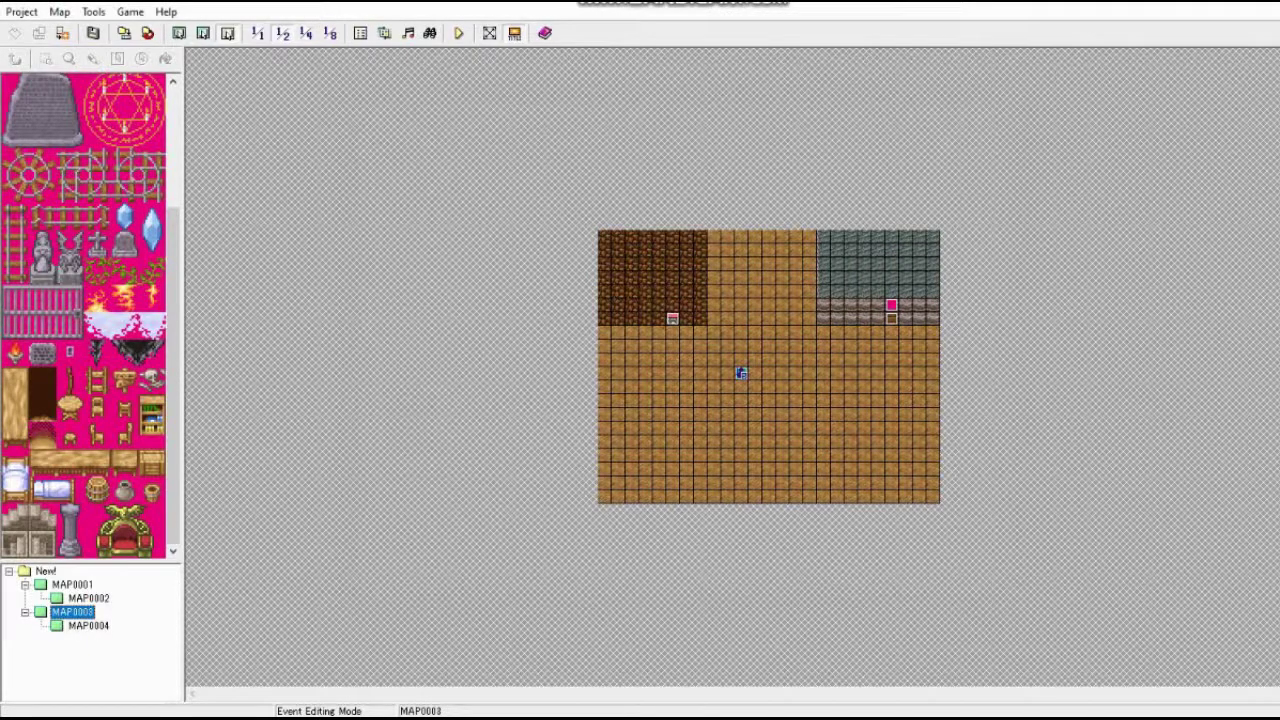
{"action": "left_click", "coordinate": [88, 626]}
{"action": "right_click", "coordinate": [830, 461]}
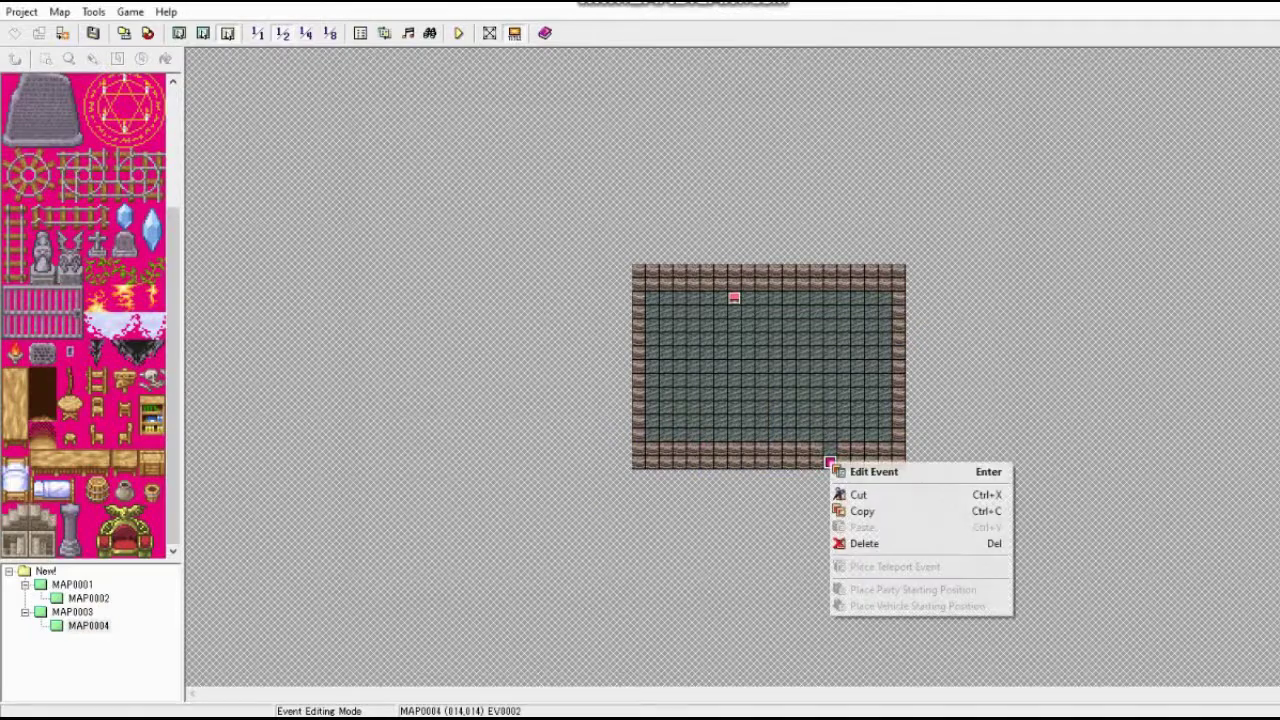
{"action": "left_click", "coordinate": [860, 471]}
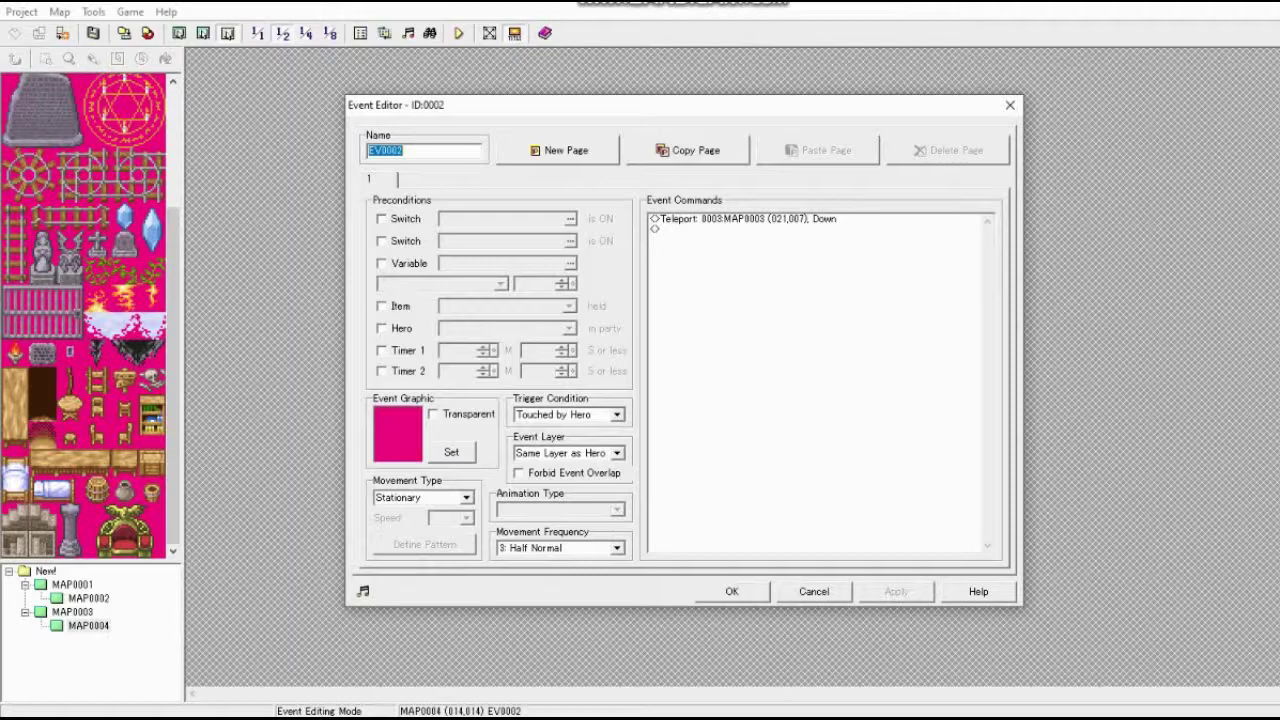
{"action": "left_click", "coordinate": [814, 591]}
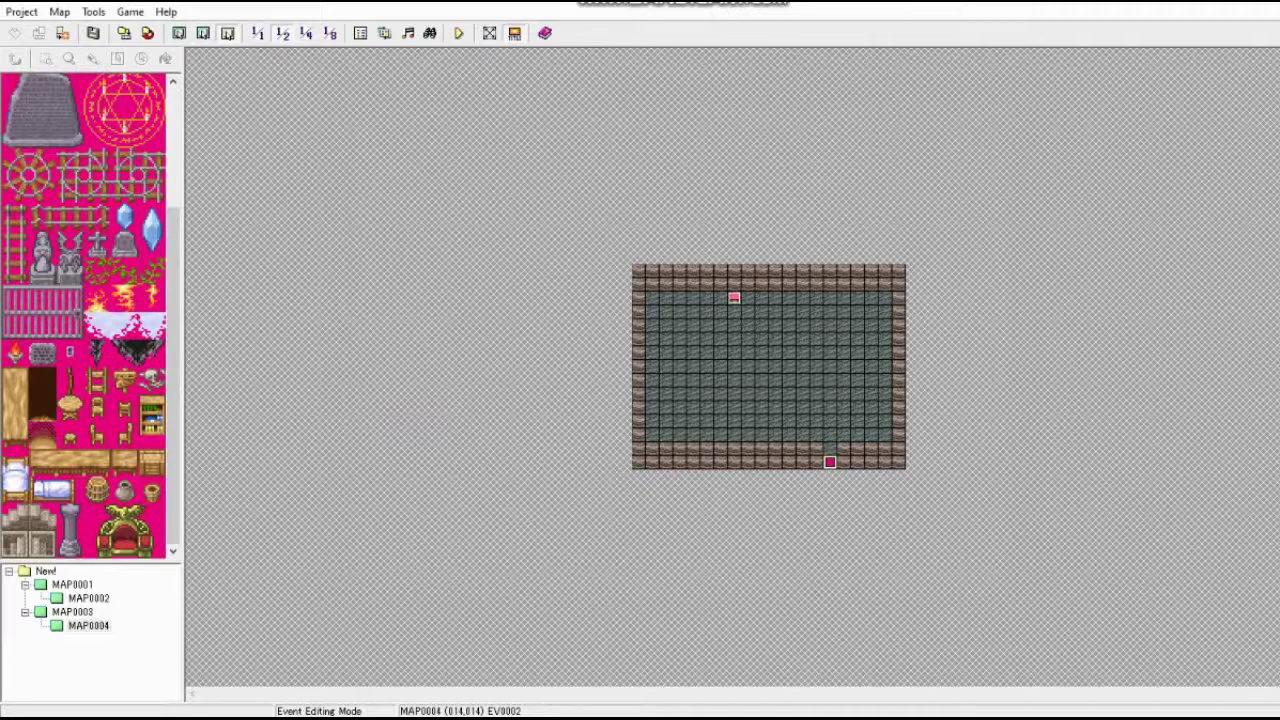
Step: Examine the chest event EV0001 in MAP0004, comparing page 1's graphic and commands with page 2
{"action": "double_click", "coordinate": [735, 298]}
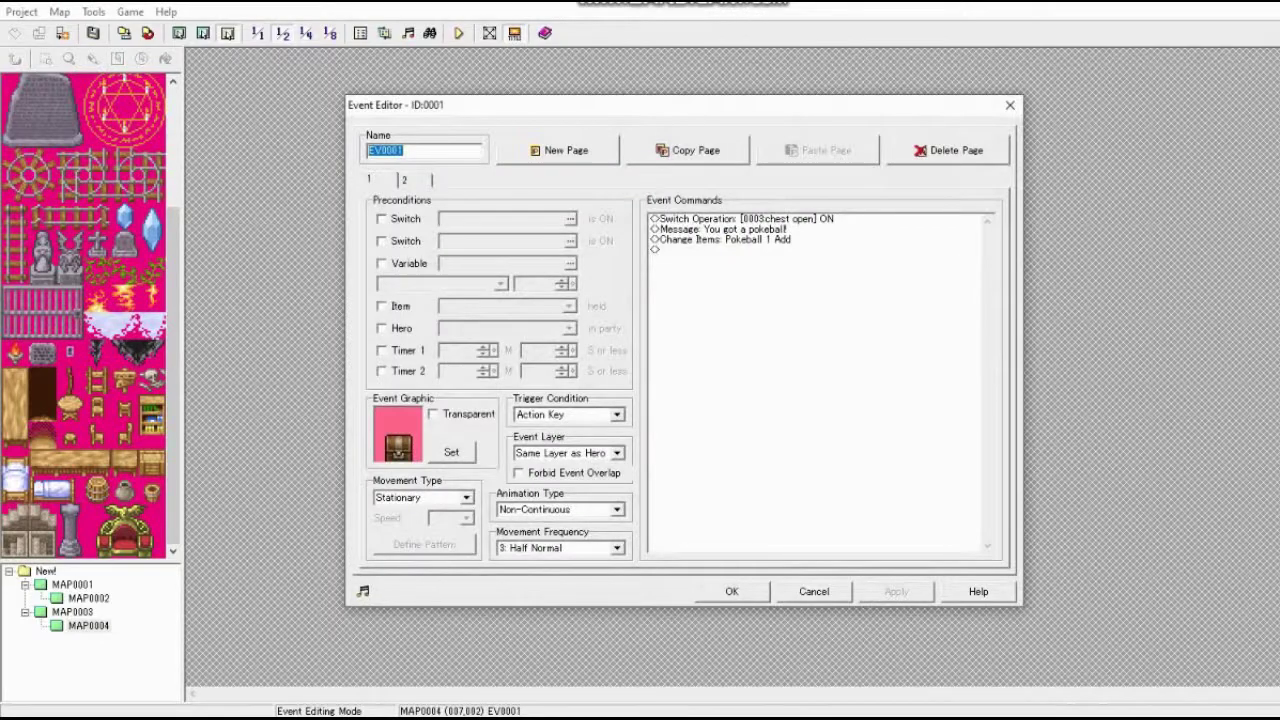
{"action": "left_click", "coordinate": [451, 452]}
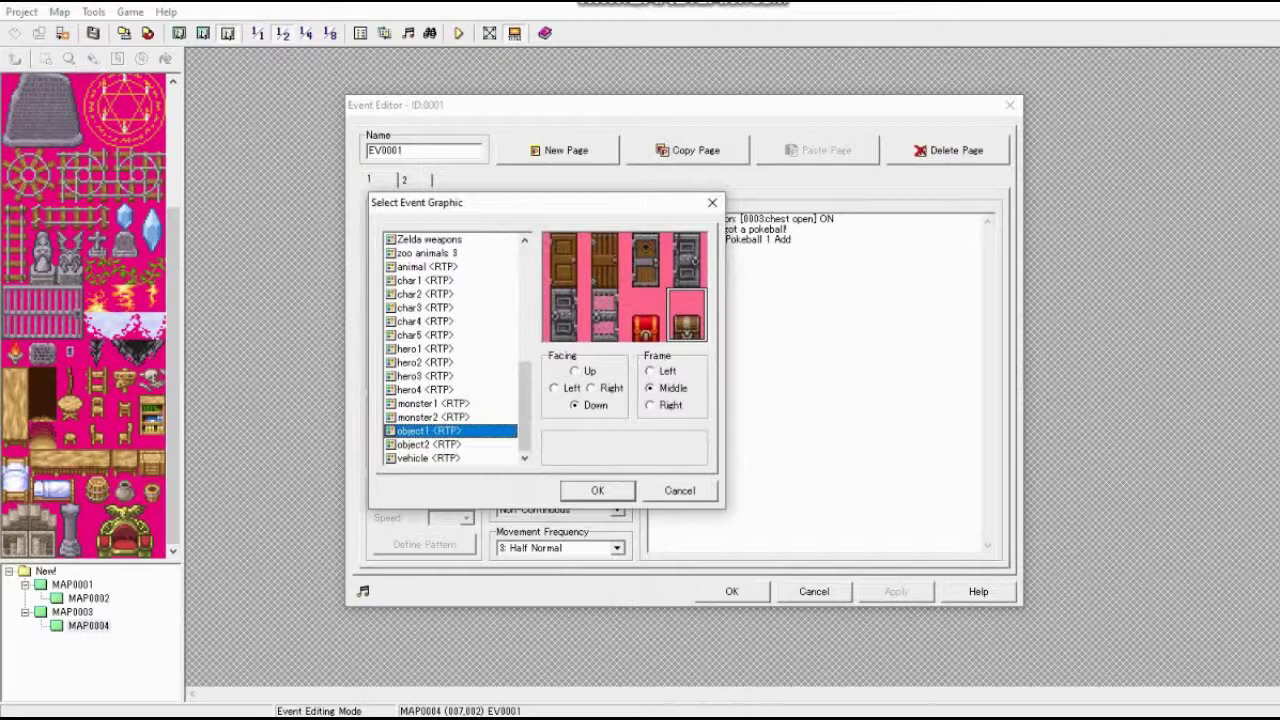
{"action": "key", "text": "Return"}
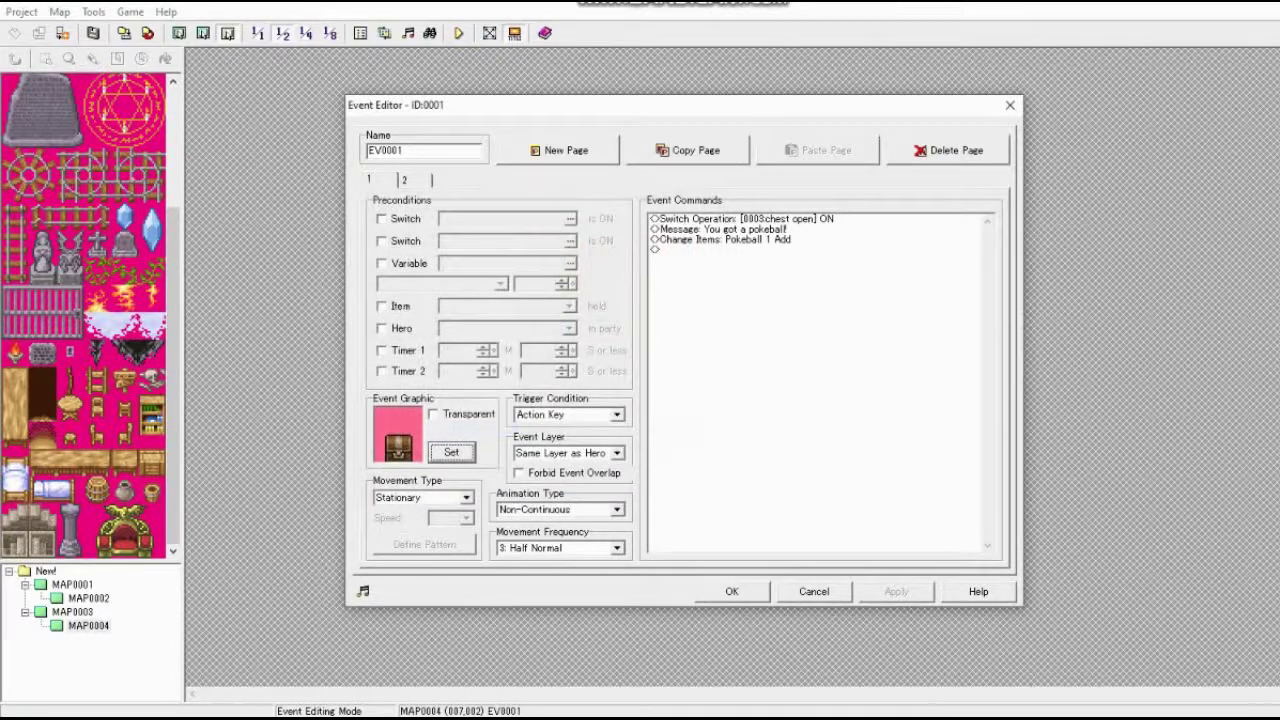
{"action": "left_click", "coordinate": [413, 180]}
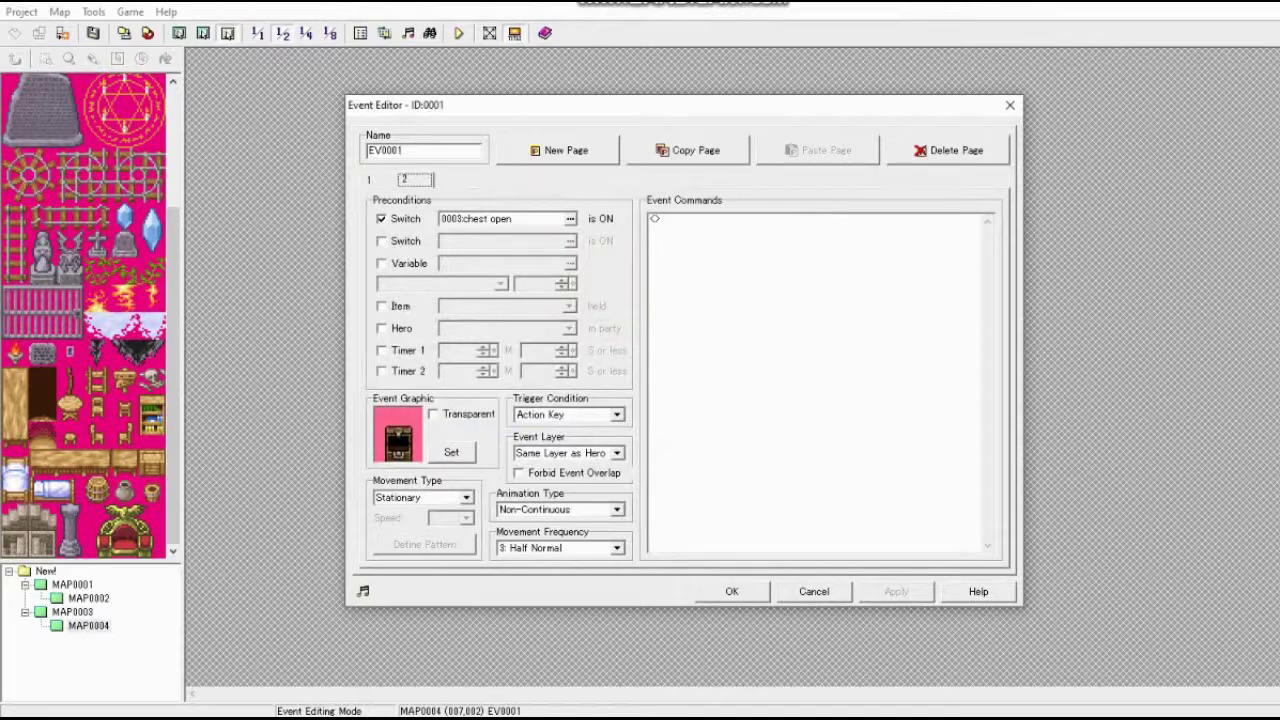
{"action": "left_click", "coordinate": [379, 180]}
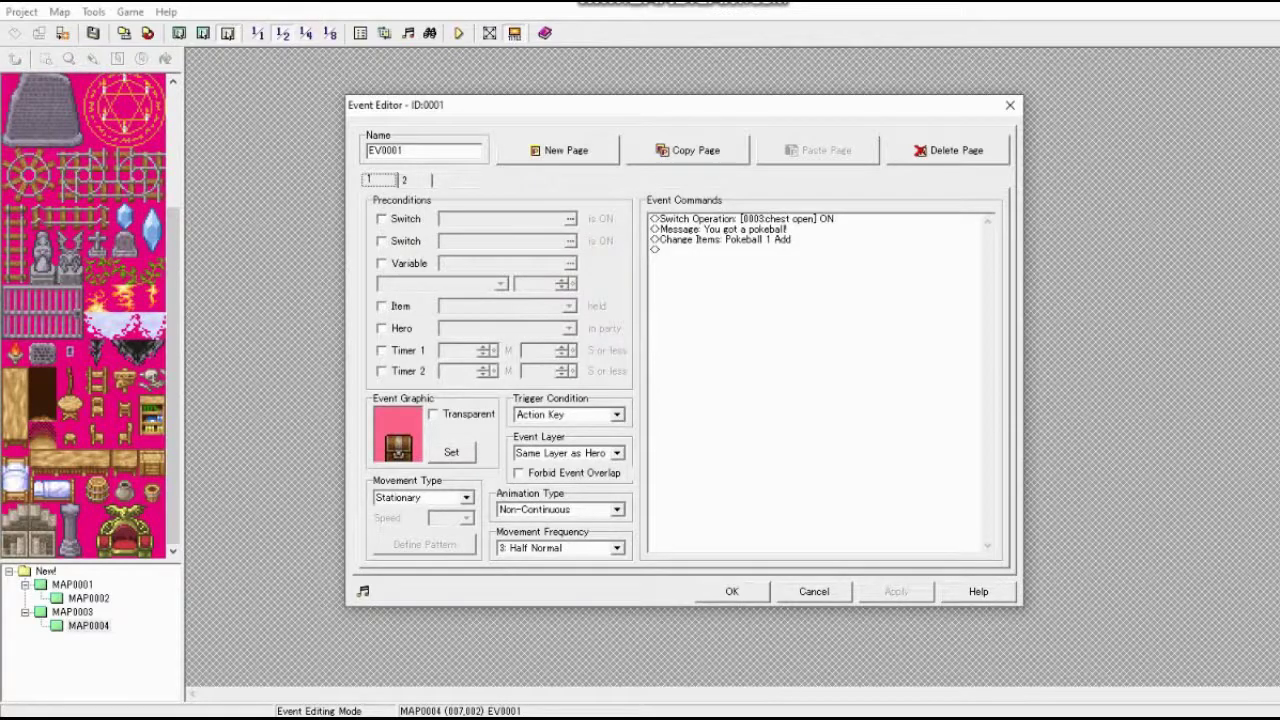
Step: Inspect the Switch Operation settings on the chest event's page 1 and compare them with page 2's switch precondition
{"action": "right_click", "coordinate": [773, 218]}
{"action": "left_click", "coordinate": [802, 246]}
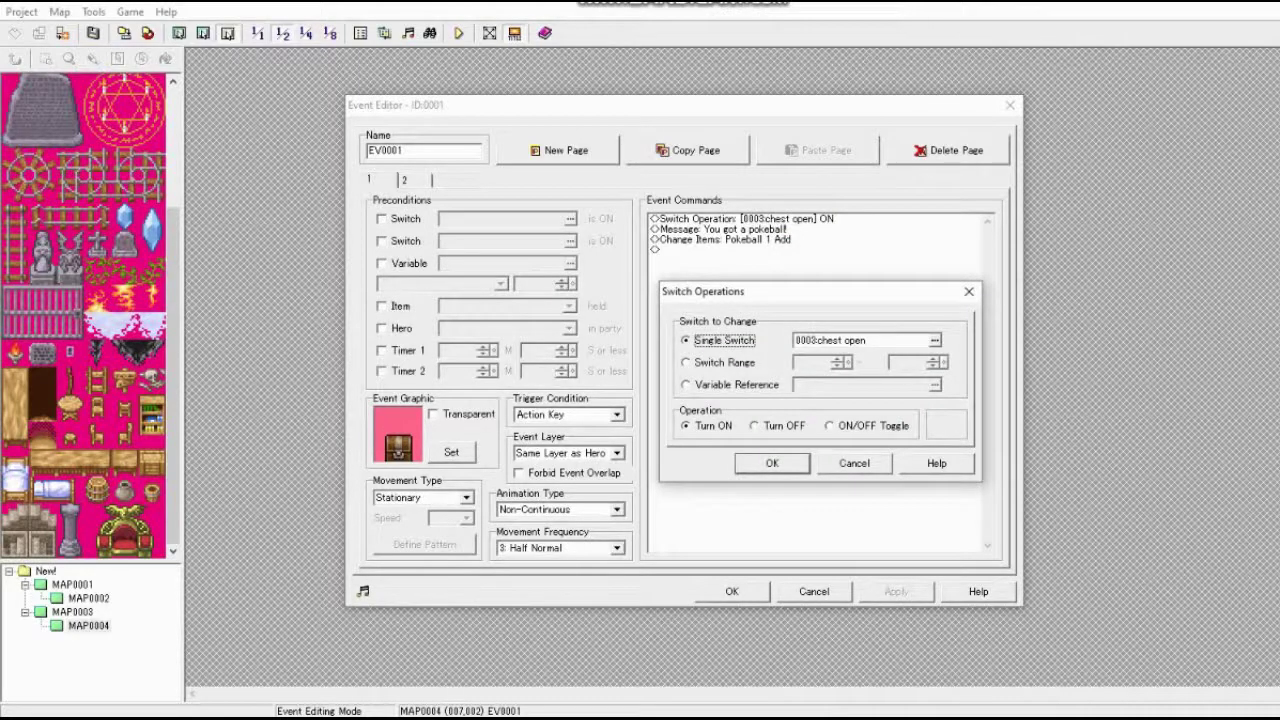
{"action": "key", "text": "Return"}
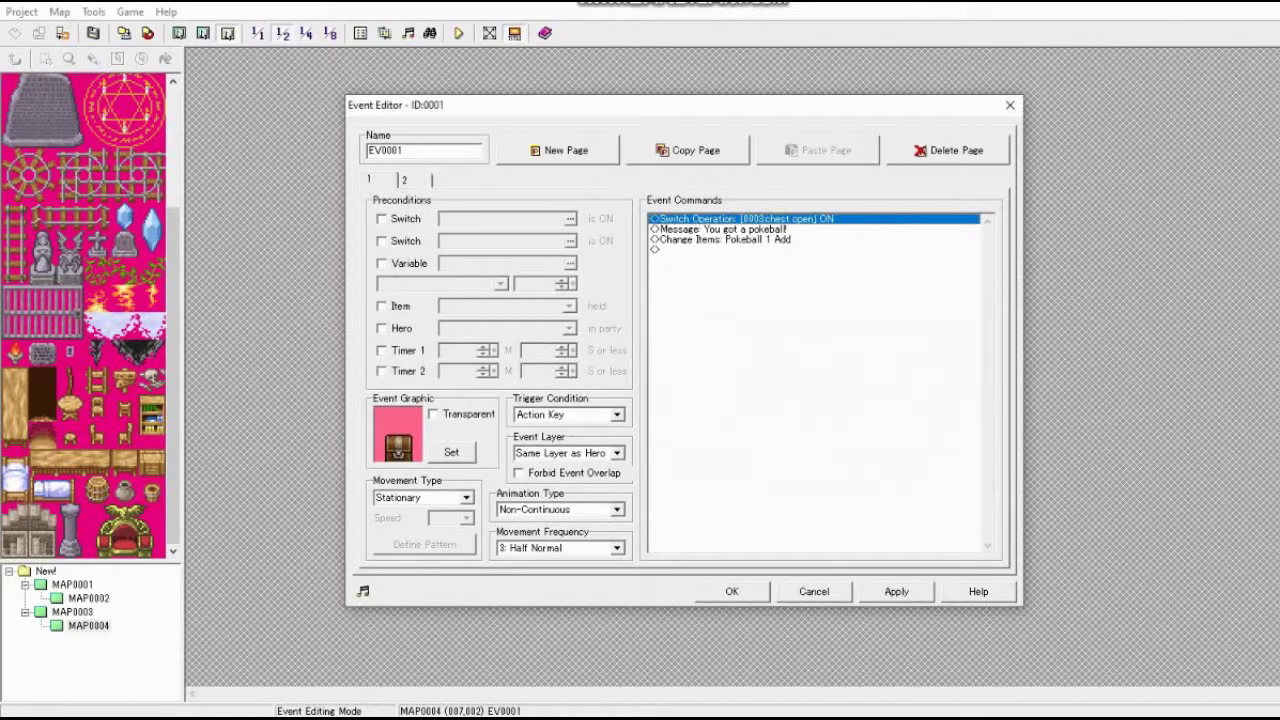
{"action": "left_click", "coordinate": [406, 180]}
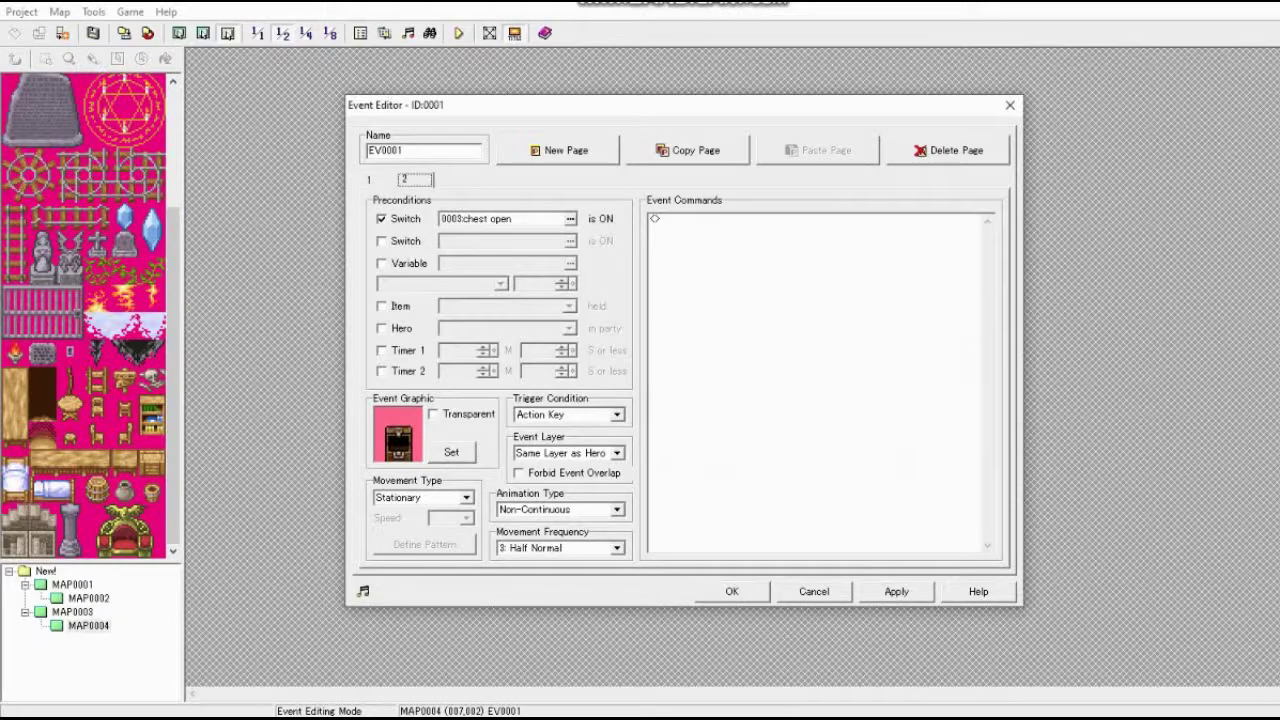
{"action": "key", "text": "Left"}
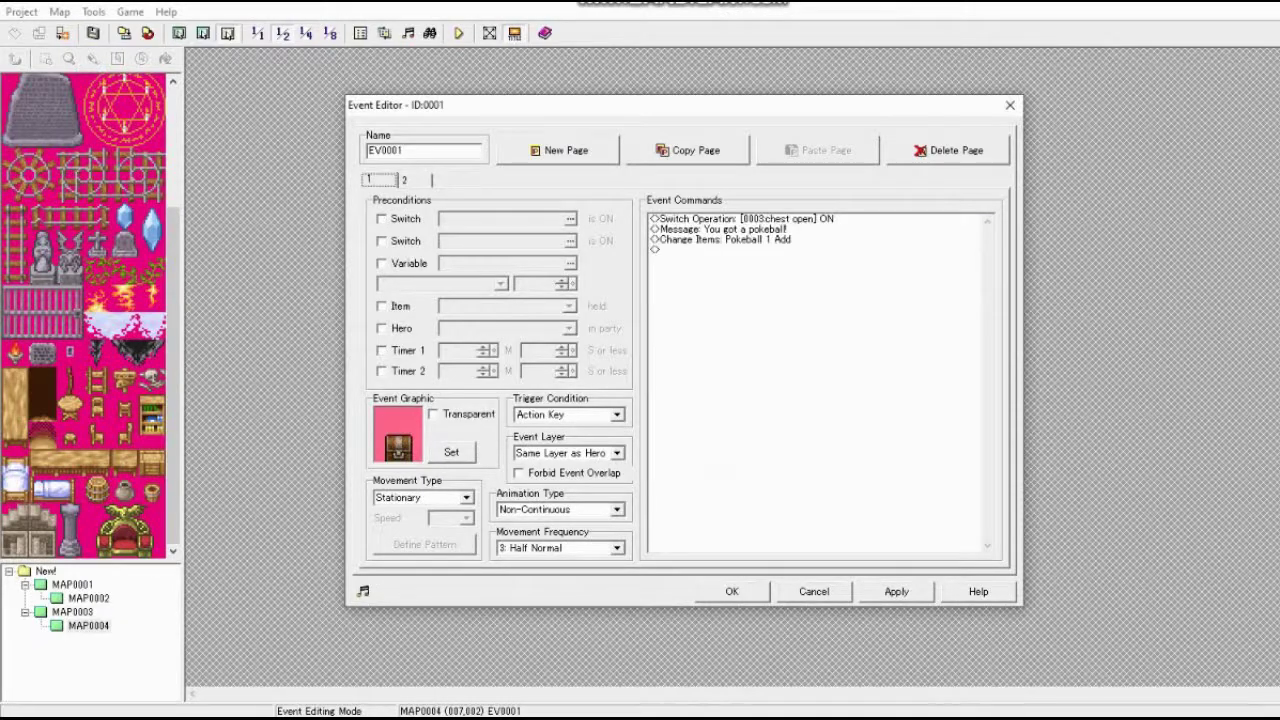
Step: Inspect the chest event's Message and Change Items commands on page 1, and close the event accepting its settings
{"action": "right_click", "coordinate": [706, 229]}
{"action": "left_click", "coordinate": [740, 257]}
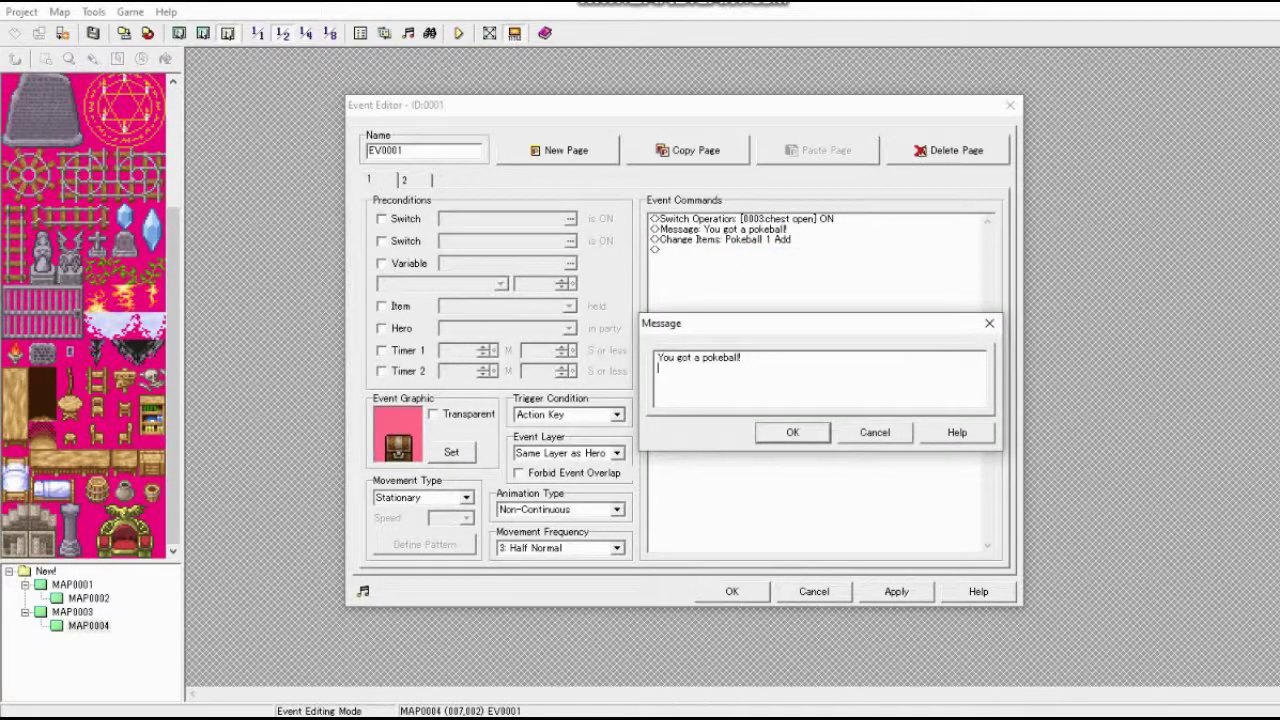
{"action": "left_click", "coordinate": [875, 433]}
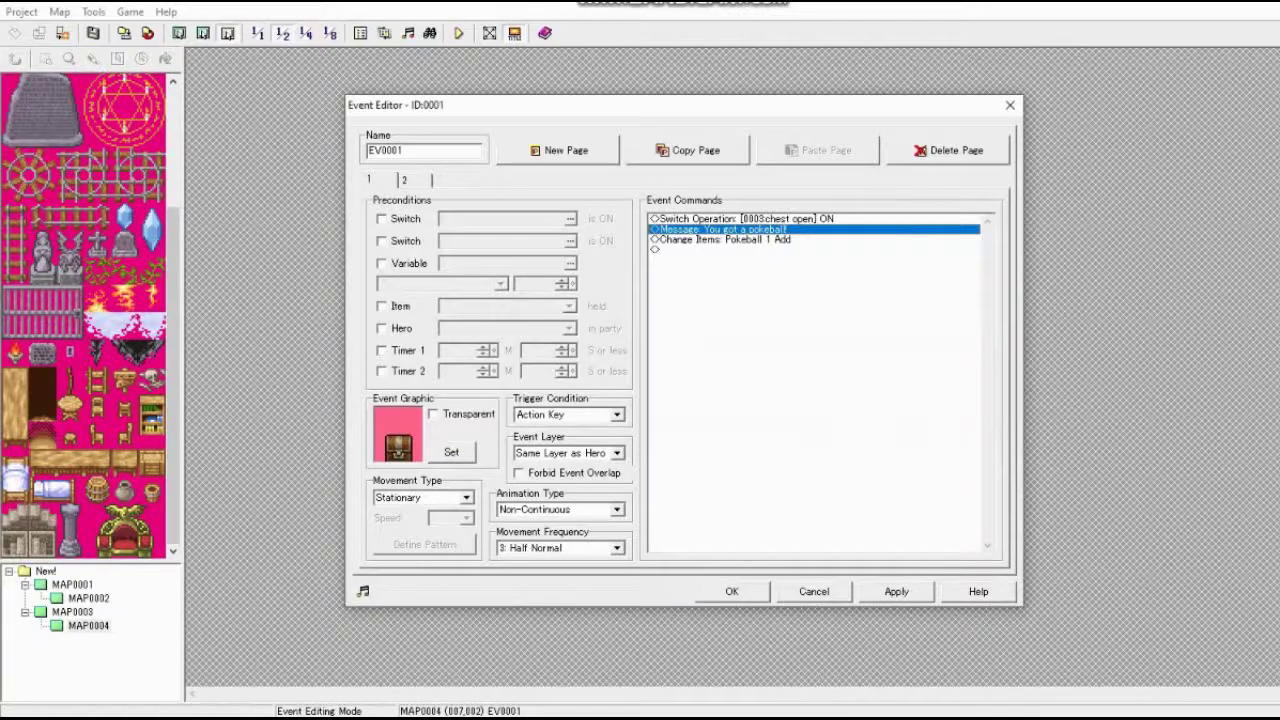
{"action": "right_click", "coordinate": [660, 240]}
{"action": "left_click", "coordinate": [700, 262]}
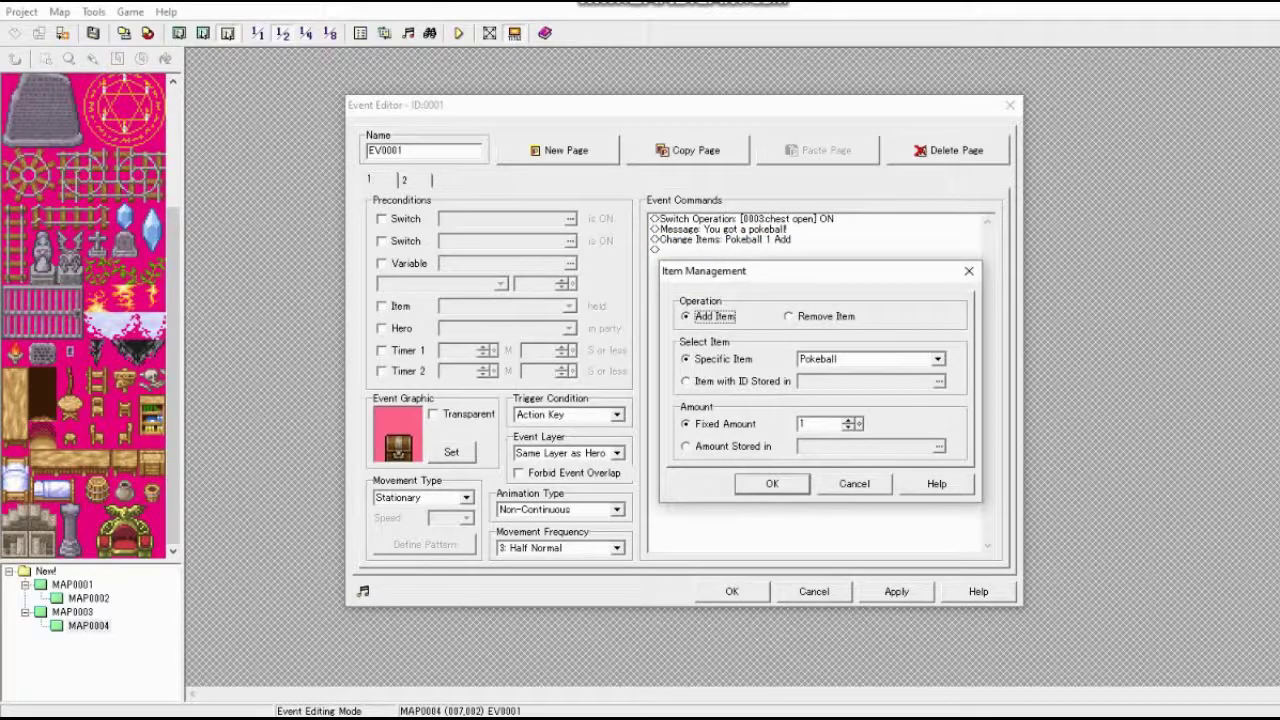
{"action": "key", "text": "Return"}
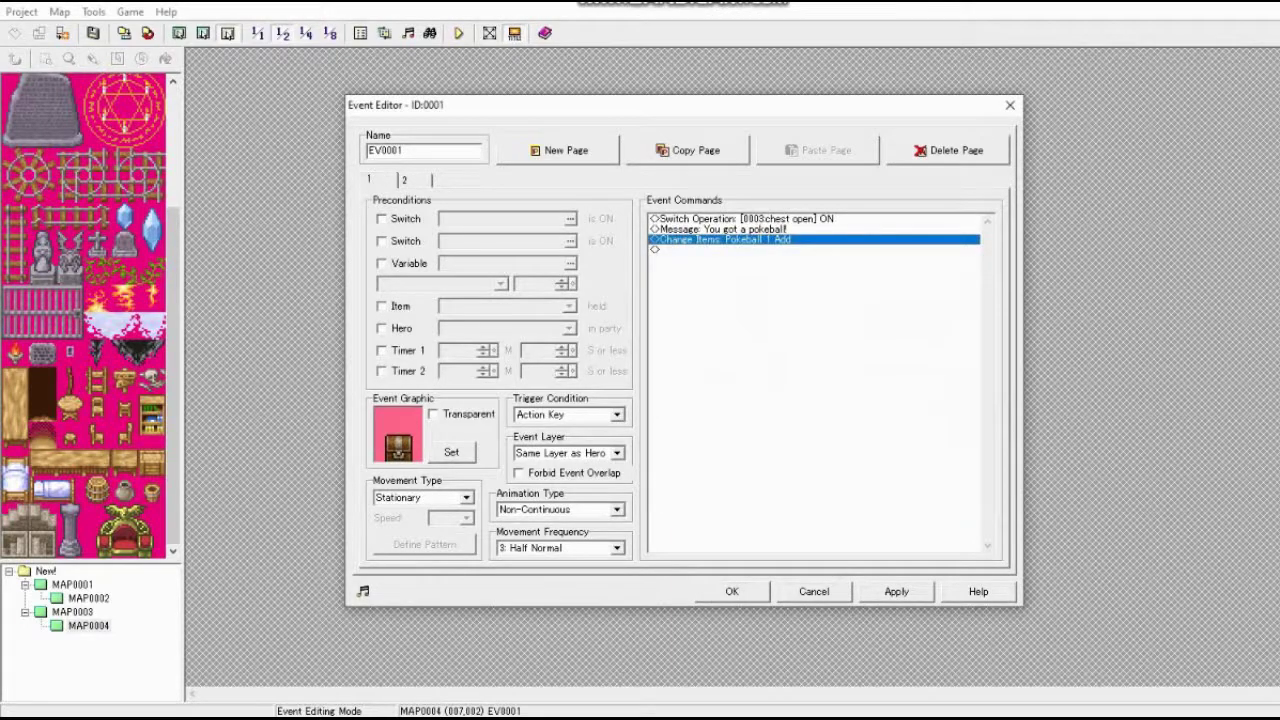
{"action": "left_click", "coordinate": [732, 592]}
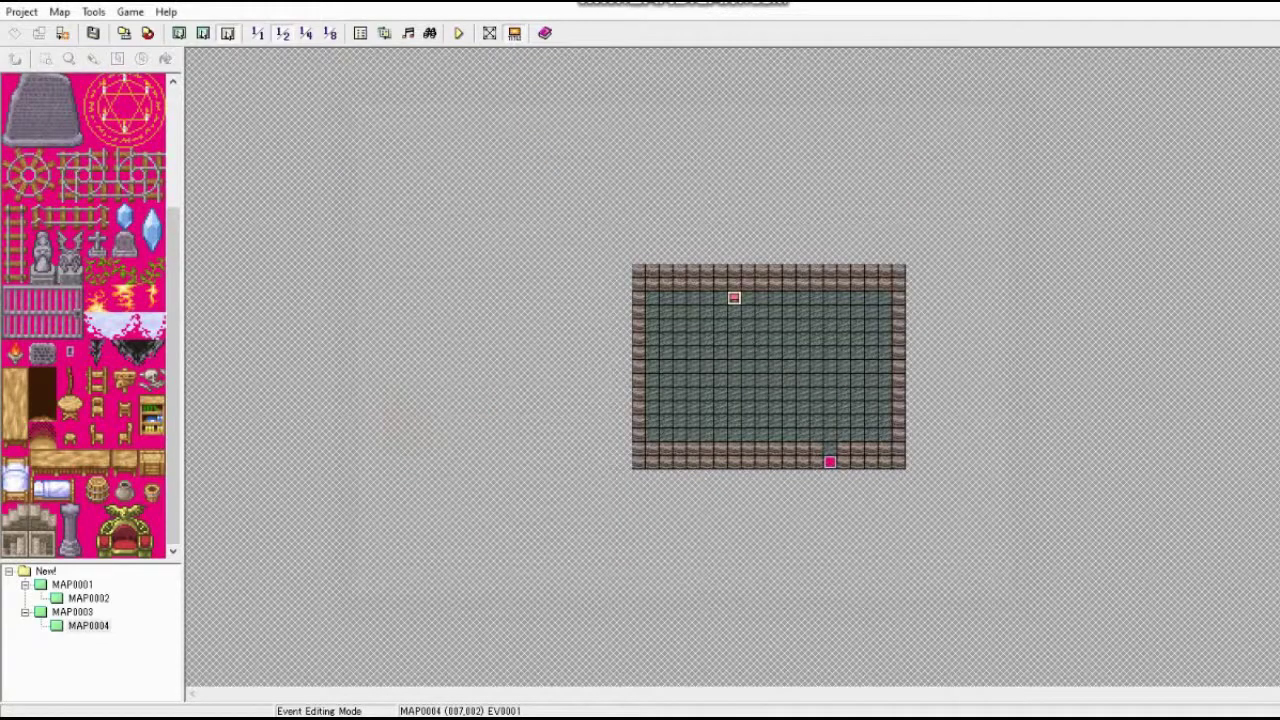
Step: Start a playtest with a new game and walk the hero to the button on the brown wall to activate it
{"action": "key", "text": "F9"}
{"action": "key", "text": "Return"}
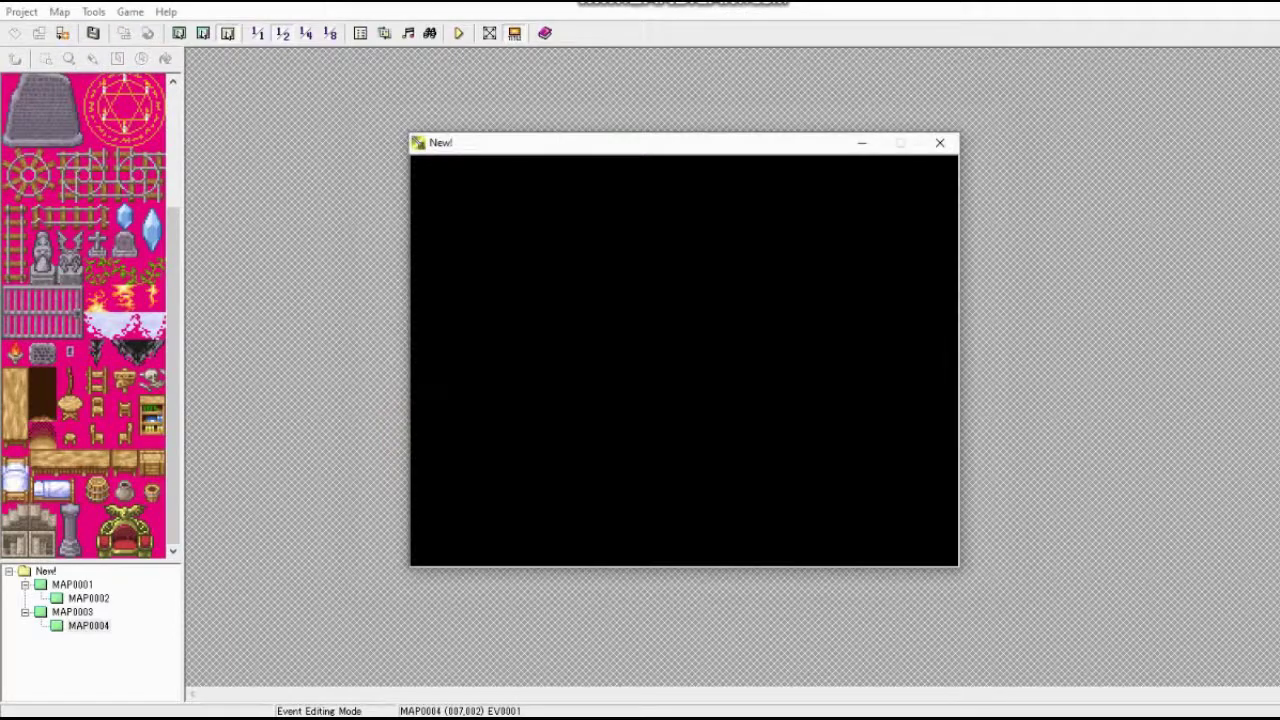
{"action": "key", "text": "Return"}
{"action": "key", "text": "Left"}
{"action": "key", "text": "Left"}
{"action": "key", "text": "Left"}
{"action": "key", "text": "Left"}
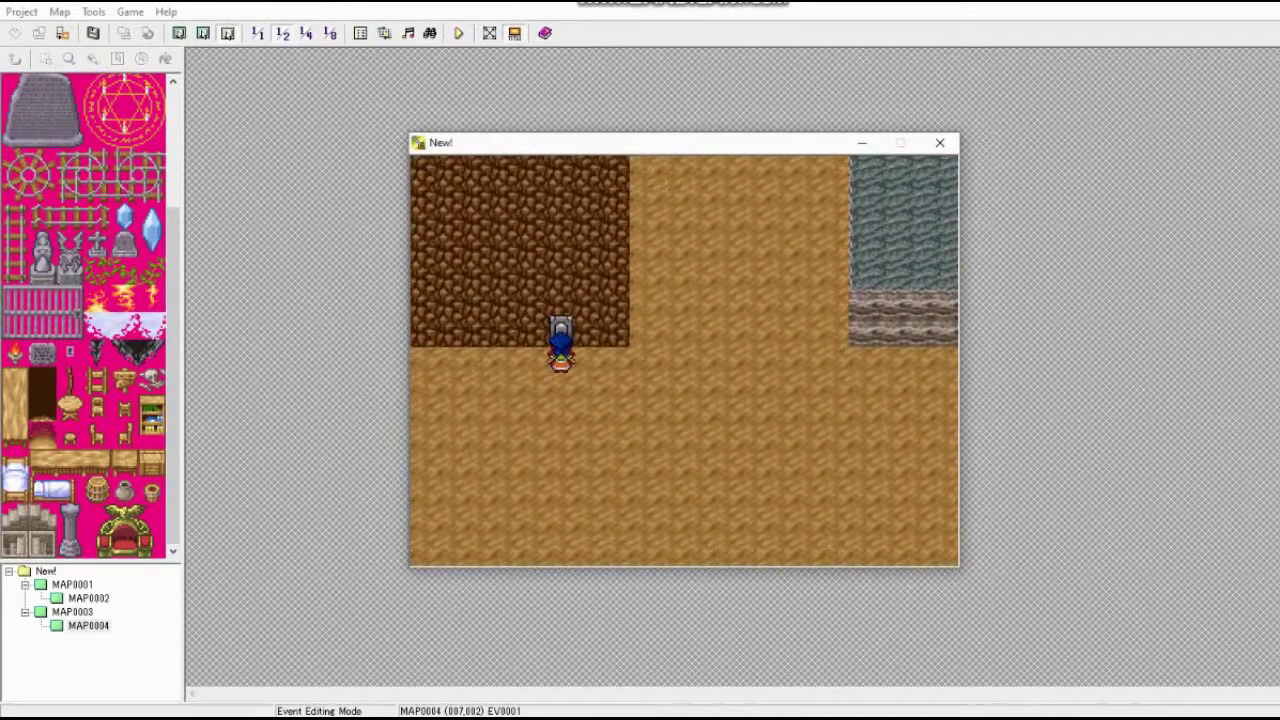
Step: Walk the hero from the wall button to the doorway in the grey stone building and enter the treasure room
{"action": "key", "text": "Right"}
{"action": "key", "text": "Right"}
{"action": "key", "text": "Right"}
{"action": "key", "text": "Right"}
{"action": "key", "text": "Right"}
{"action": "key", "text": "Right"}
{"action": "key", "text": "Right"}
{"action": "key", "text": "Right"}
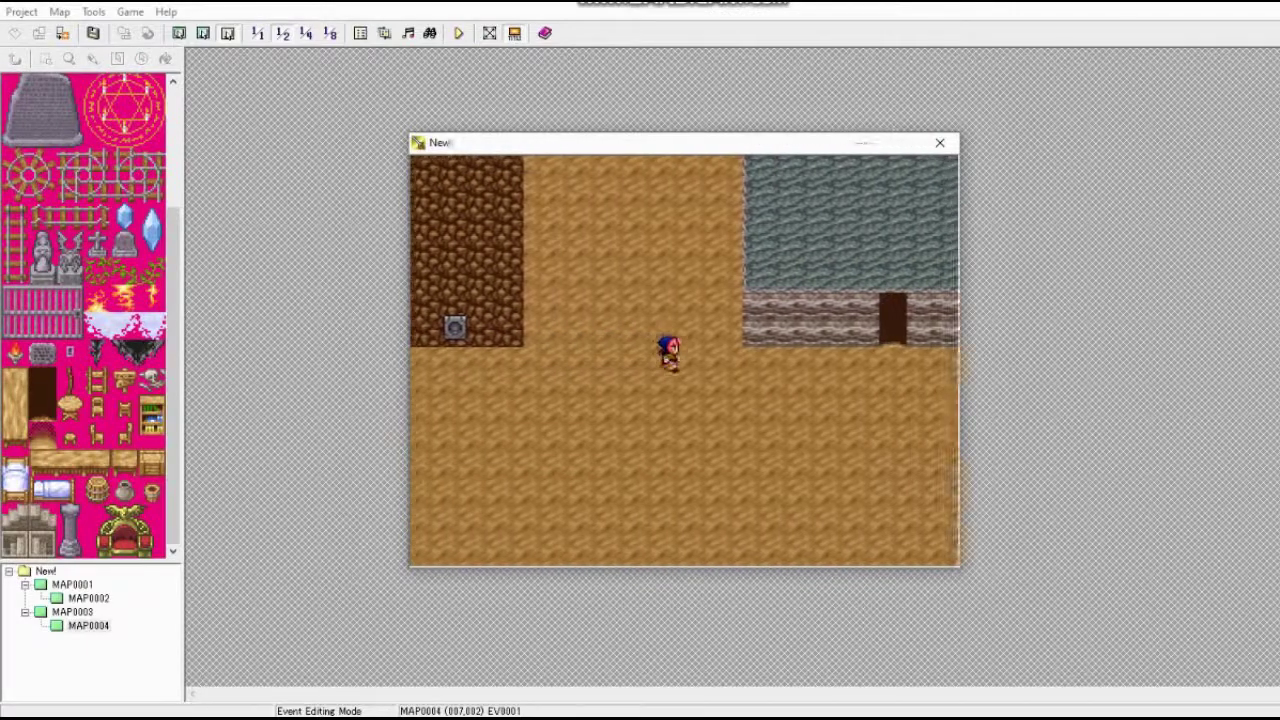
{"action": "key", "text": "Right"}
{"action": "key", "text": "Right"}
{"action": "key", "text": "Right"}
{"action": "key", "text": "Right"}
{"action": "key", "text": "Up"}
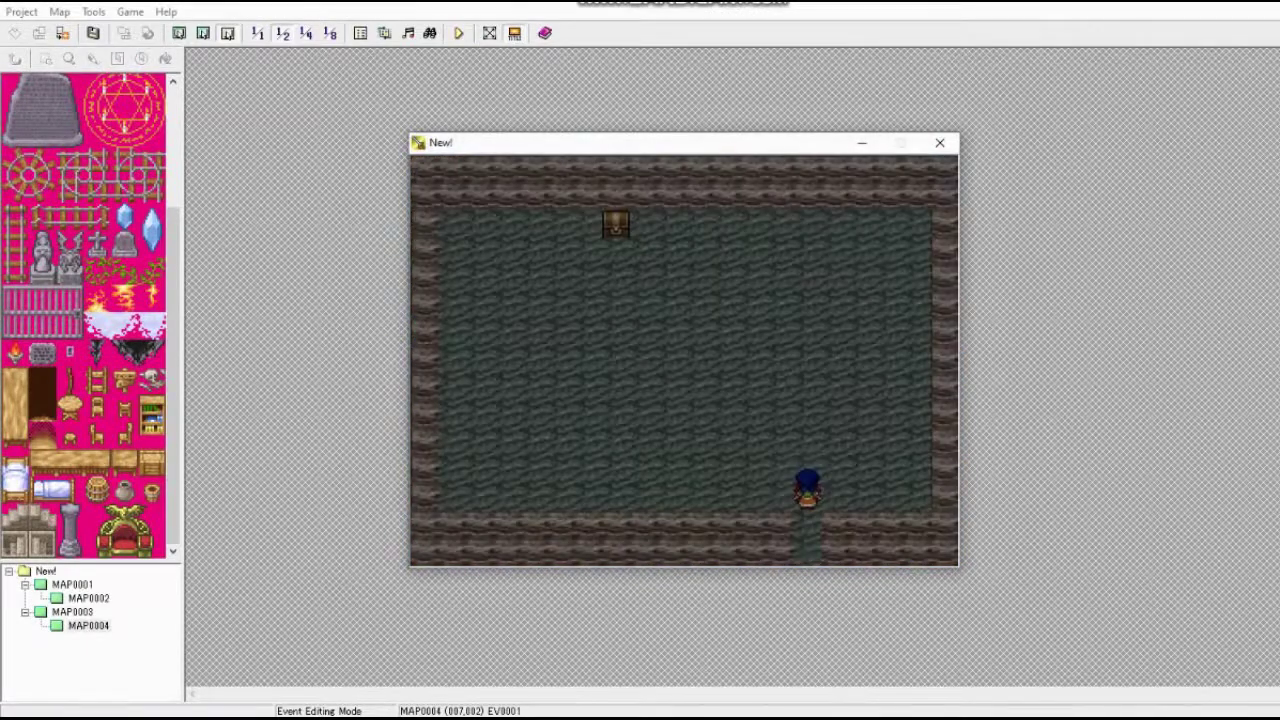
Step: Walk the hero across the room to the treasure chest, open it and dismiss its message
{"action": "key", "text": "Up"}
{"action": "key", "text": "Up"}
{"action": "key", "text": "Left"}
{"action": "key", "text": "Left"}
{"action": "key", "text": "Left"}
{"action": "key", "text": "Left"}
{"action": "key", "text": "Left"}
{"action": "key", "text": "Left"}
{"action": "key", "text": "Up"}
{"action": "key", "text": "Up"}
{"action": "key", "text": "Up"}
{"action": "key", "text": "Up"}
{"action": "key", "text": "Up"}
{"action": "key", "text": "Up"}
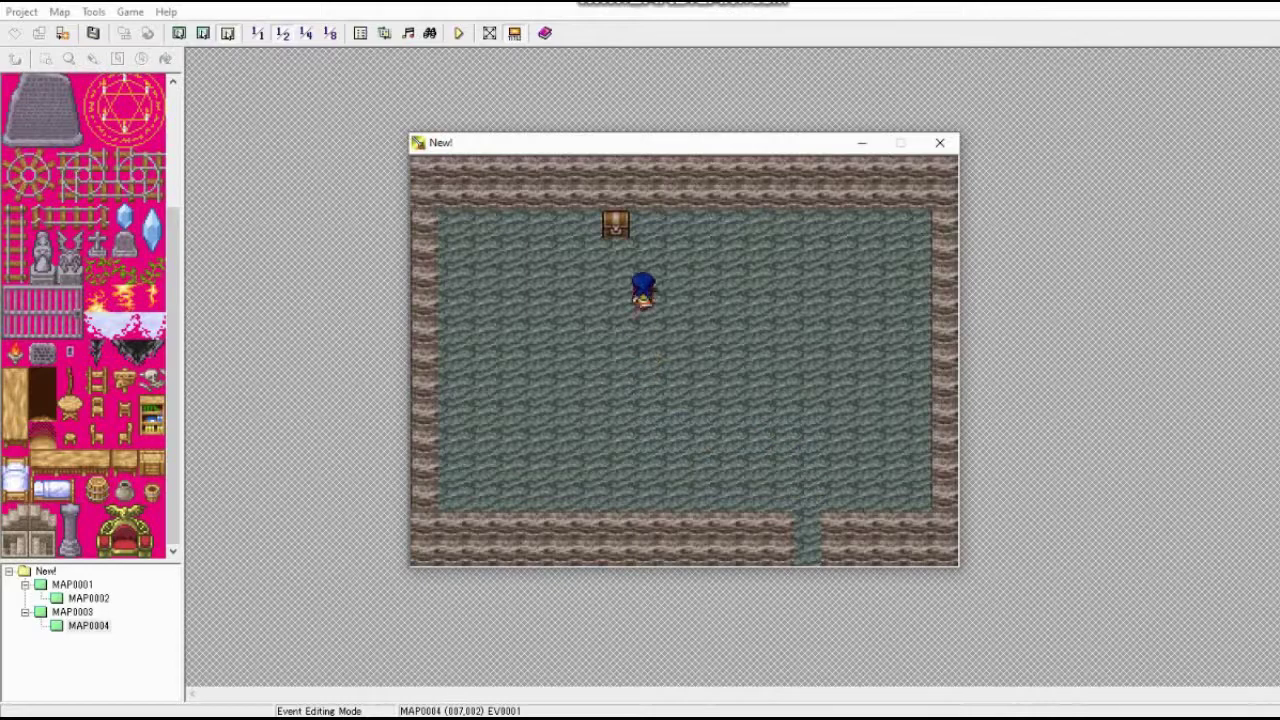
{"action": "key", "text": "Left"}
{"action": "key", "text": "Up"}
{"action": "key", "text": "Up"}
{"action": "key", "text": "Return"}
{"action": "key", "text": "Return"}
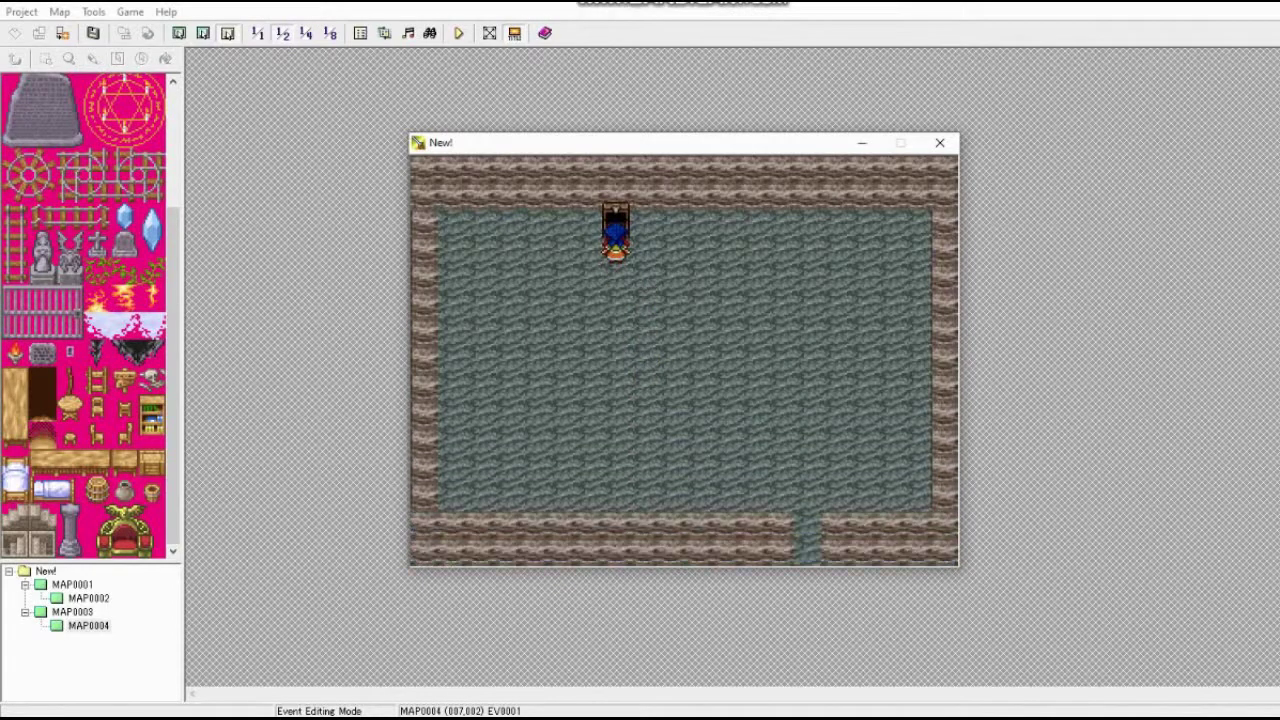
Step: Check the in-game item inventory for the chest's Pokeball and return to the map
{"action": "key", "text": "Escape"}
{"action": "key", "text": "Return"}
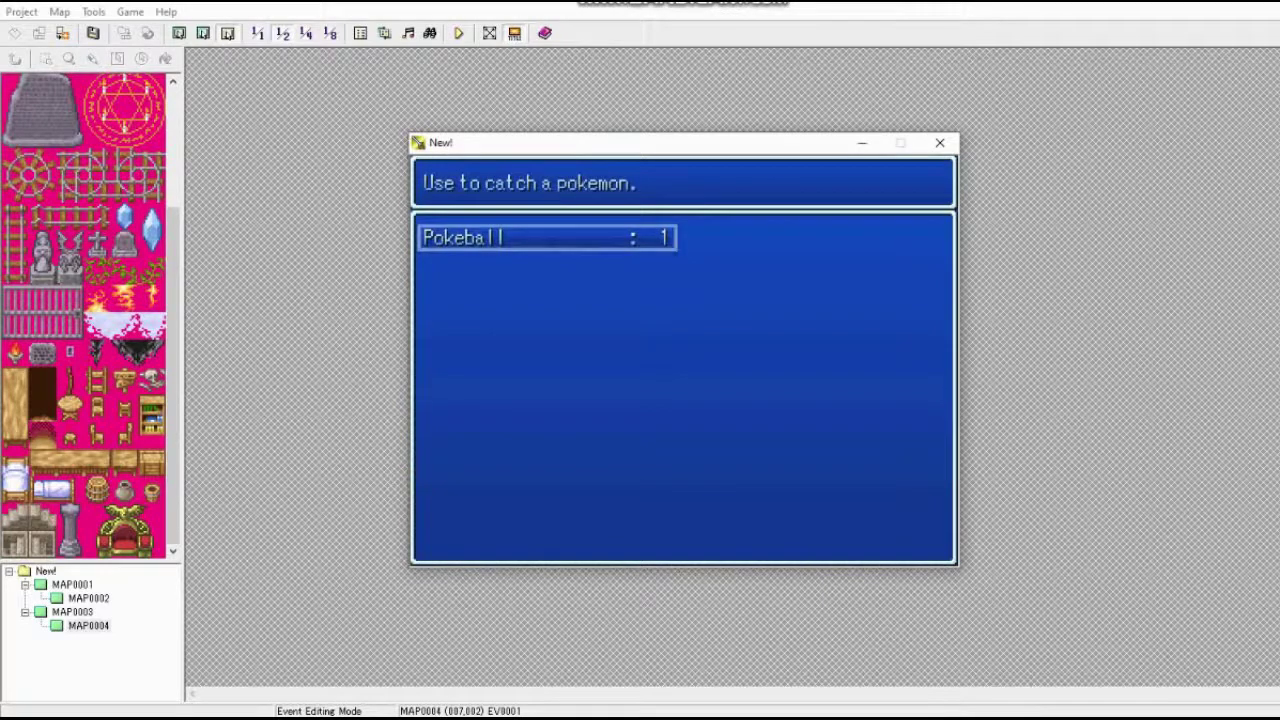
{"action": "key", "text": "Escape"}
{"action": "key", "text": "Escape"}
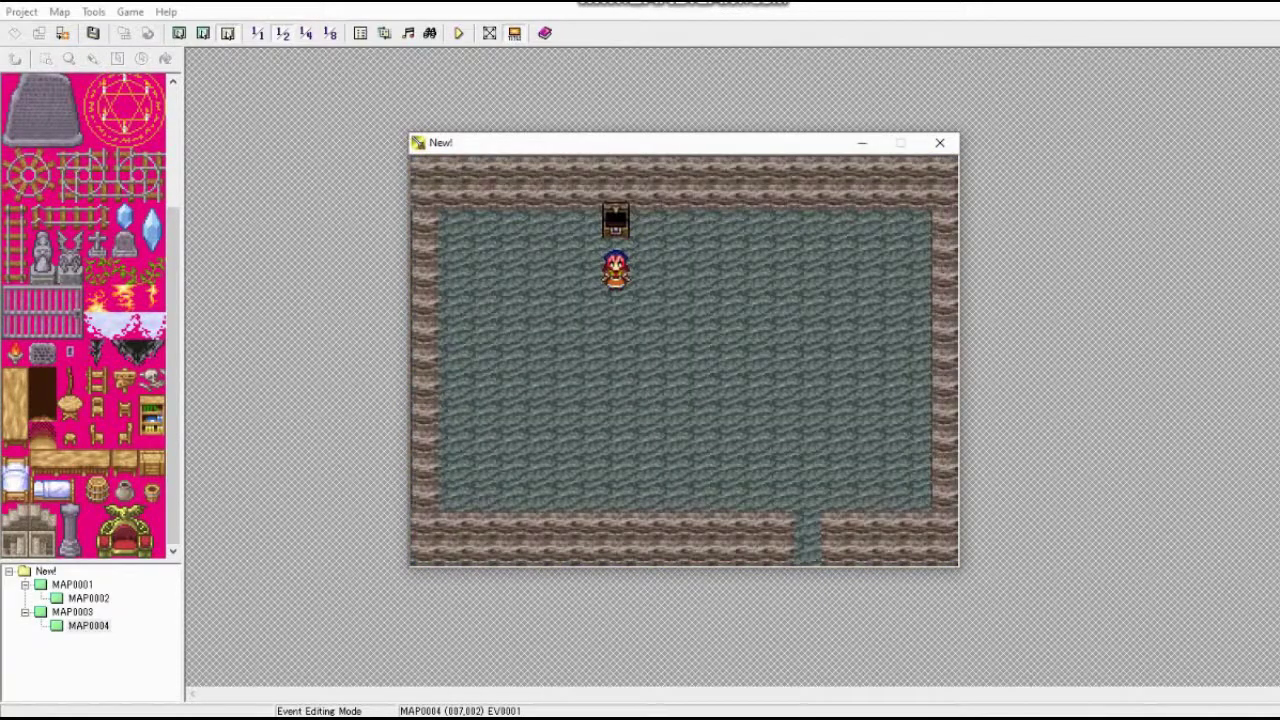